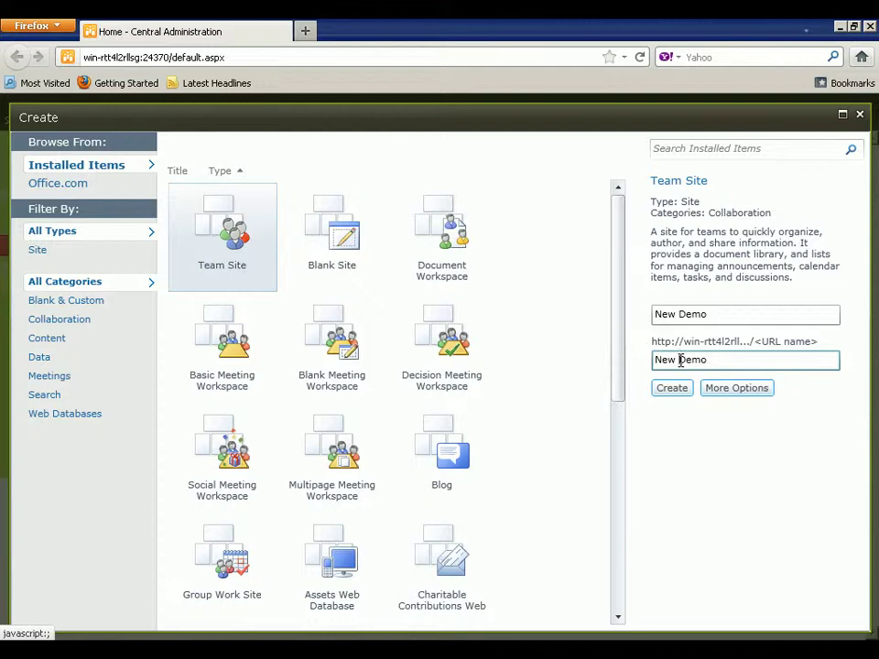
# Step: Remove the space from the URL name so it reads NewDemo, and create the New Demo team site
pyautogui.click(680, 360)
pyautogui.press('BackSpace')
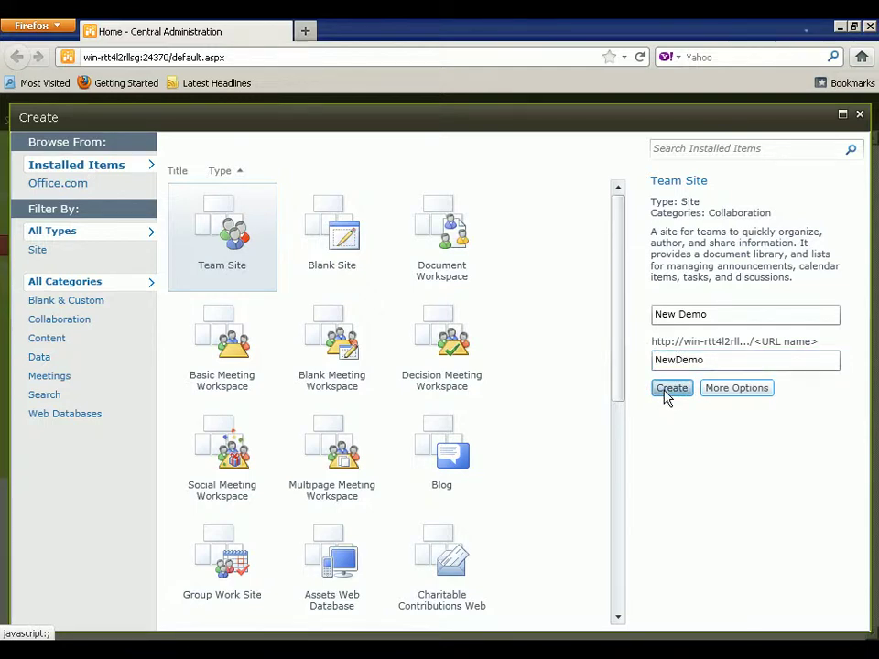
pyautogui.click(666, 392)
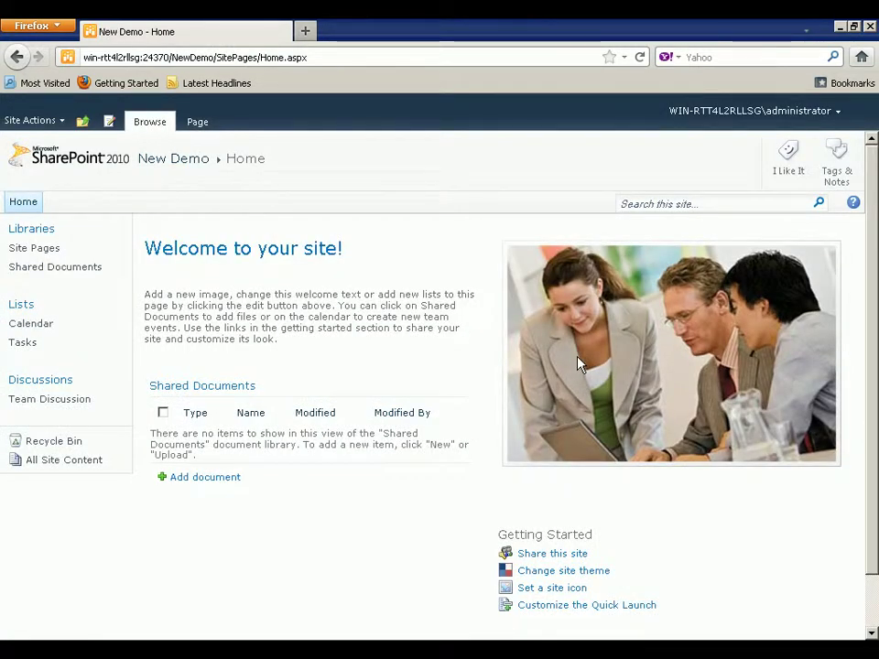
# Step: In the site's title, description and icon settings, set the description to "New Demo Desc" and save
pyautogui.click(41, 127)
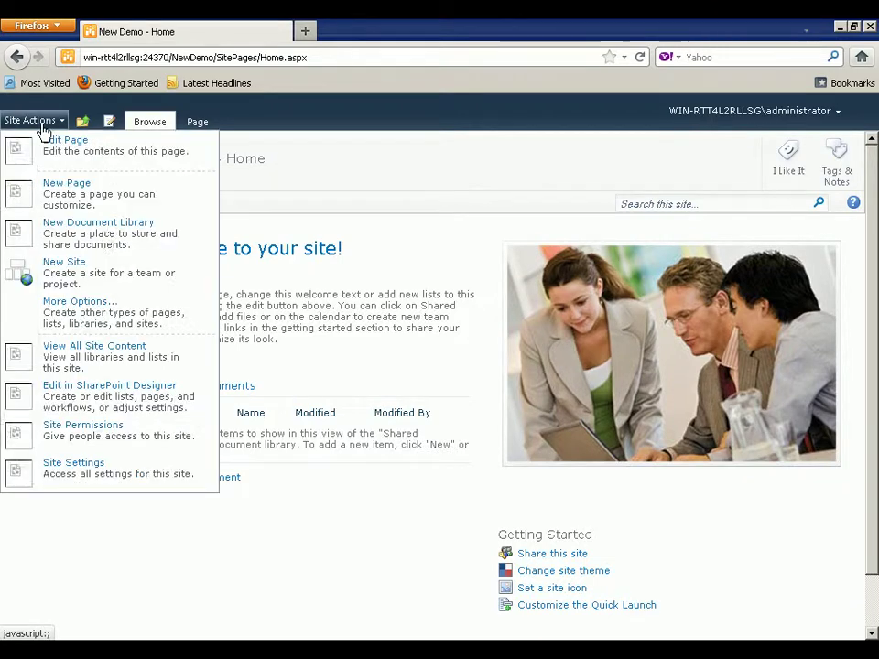
pyautogui.click(72, 480)
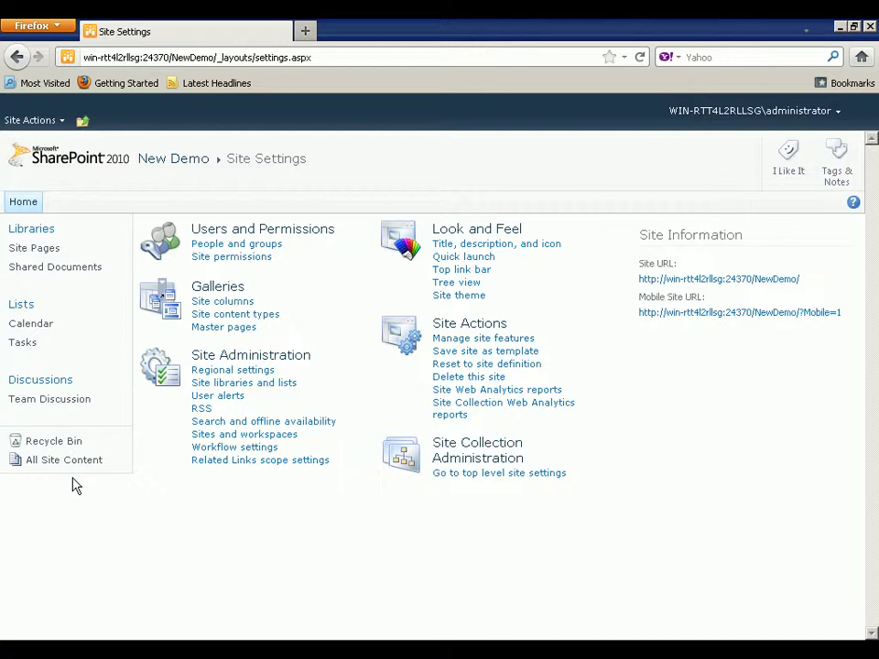
pyautogui.click(474, 249)
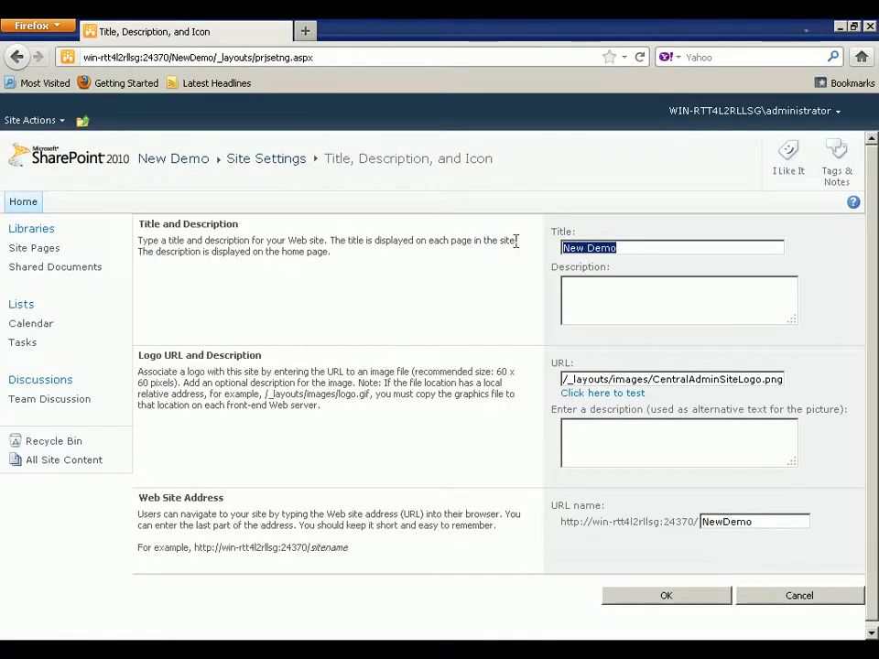
pyautogui.click(631, 245)
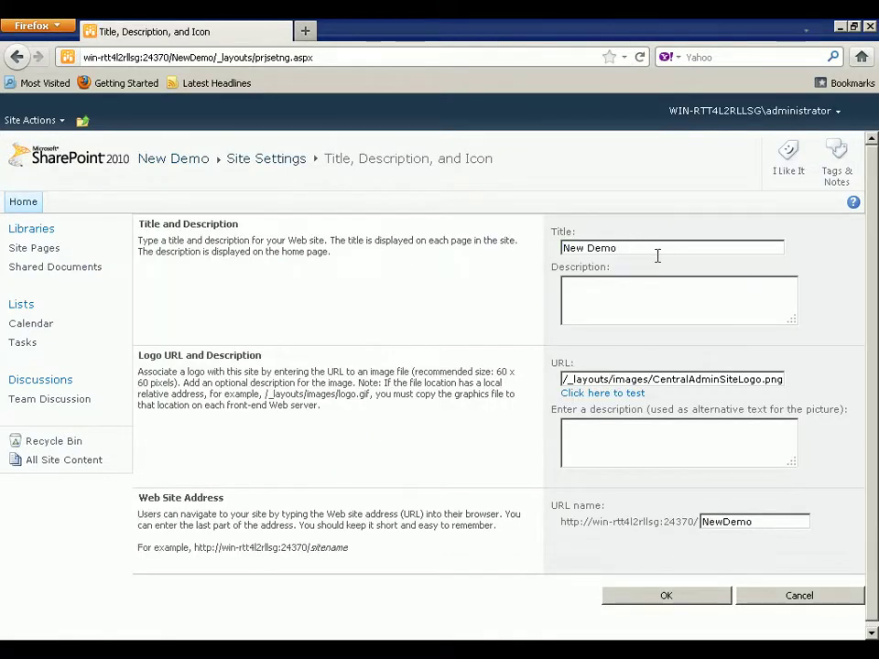
pyautogui.write('New Demo')
pyautogui.write('New Demo')
pyautogui.click(697, 597)
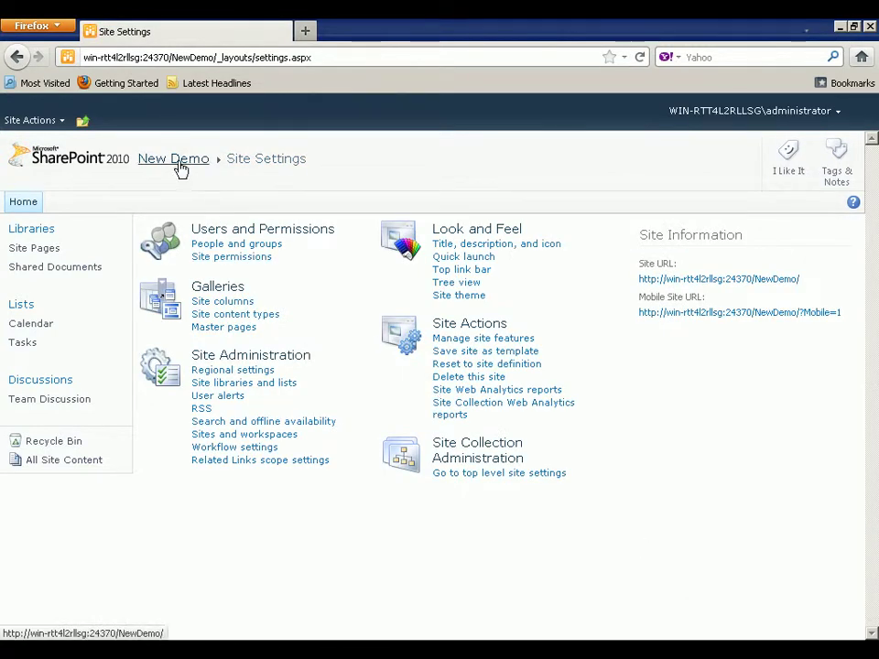
# Step: Open the New Demo home page and check the description shown under the site title
pyautogui.click(181, 168)
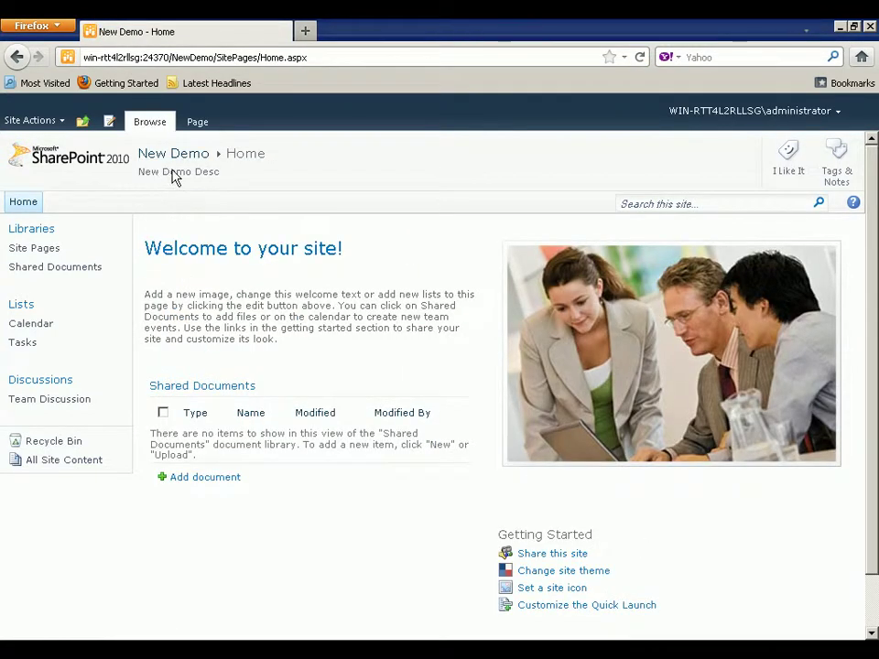
pyautogui.tripleClick(174, 177)
pyautogui.doubleClick(180, 171)
pyautogui.click(169, 157)
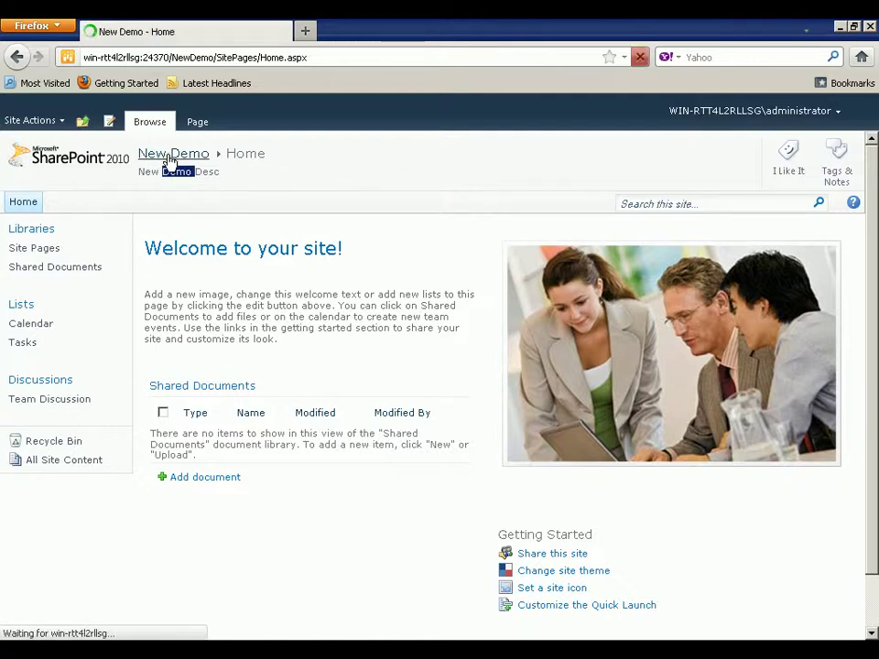
# Step: Reopen the site's title, description and icon settings and select the logo URL
pyautogui.click(20, 121)
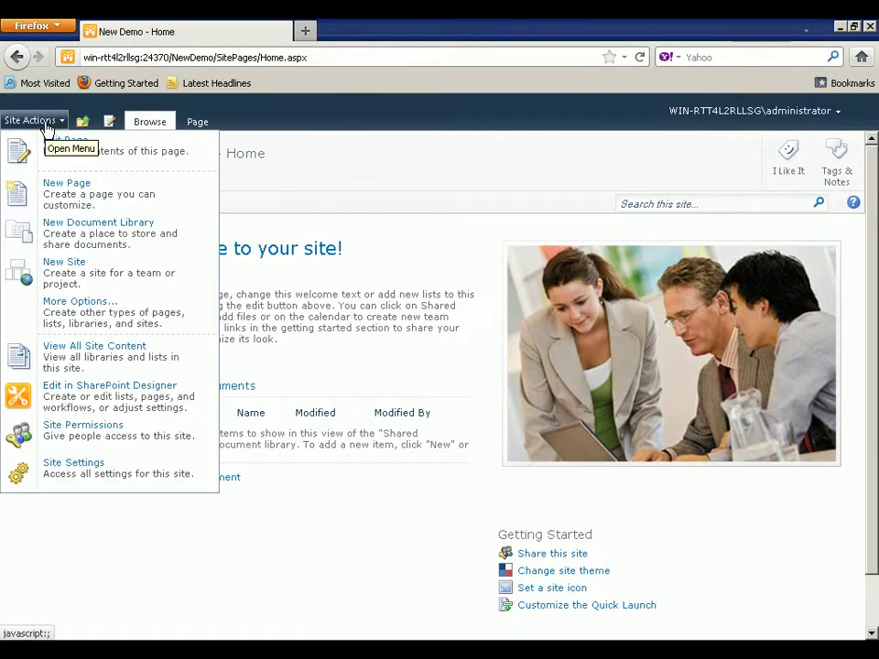
pyautogui.click(61, 482)
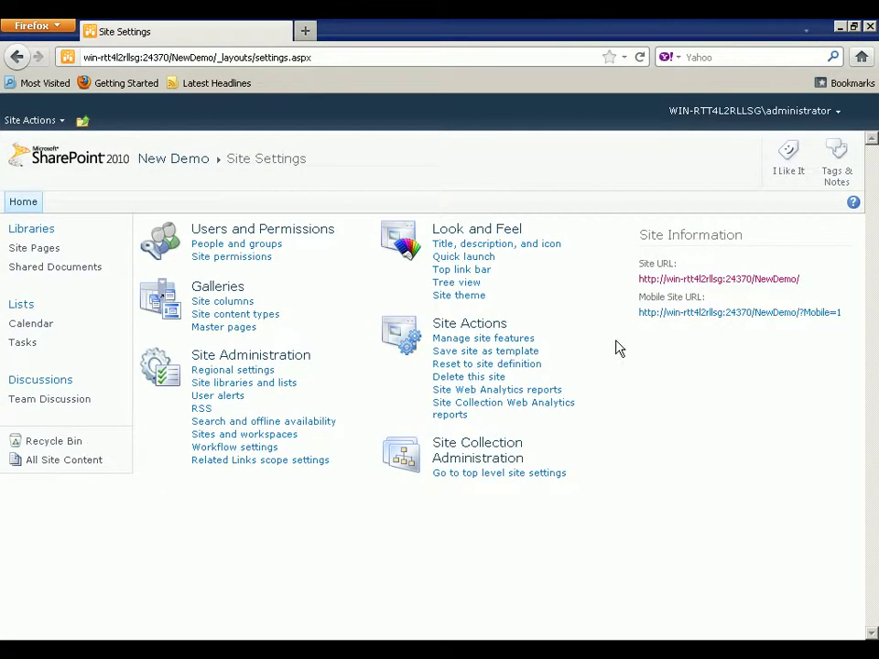
pyautogui.click(473, 244)
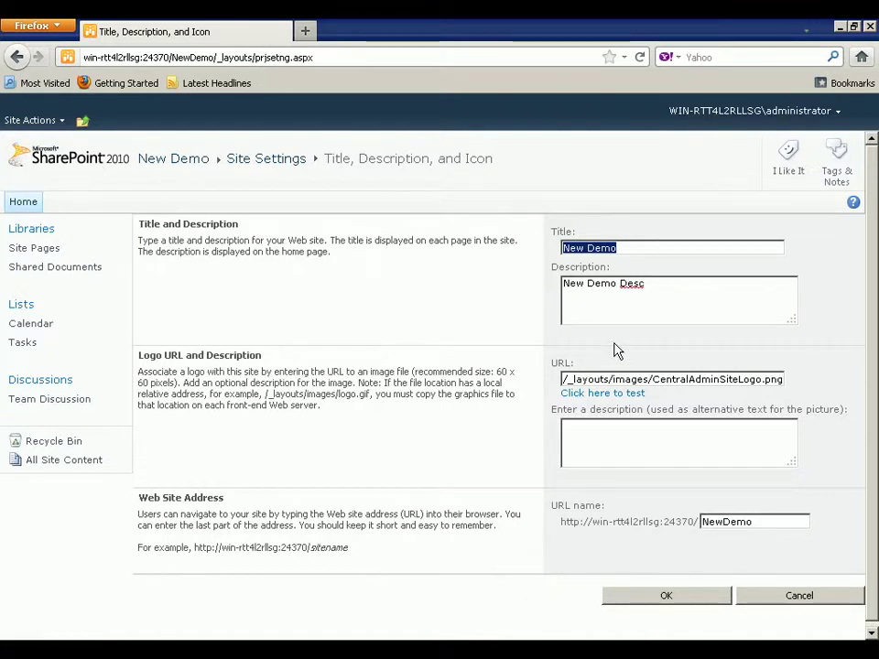
pyautogui.tripleClick(613, 382)
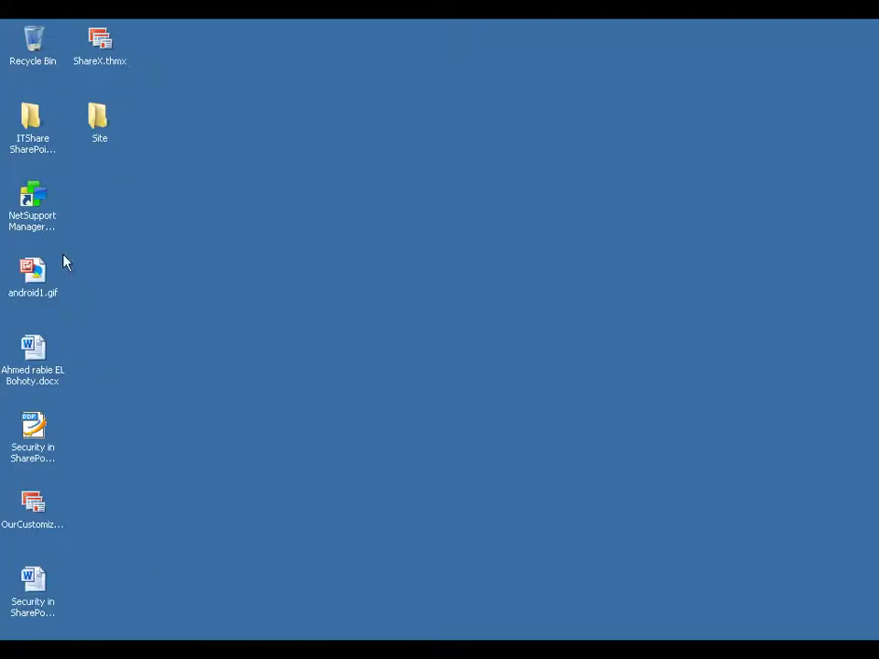
# Step: Switch to the desktop and copy the image file android1.gif
pyautogui.click(30, 267)
pyautogui.rightClick(30, 263)
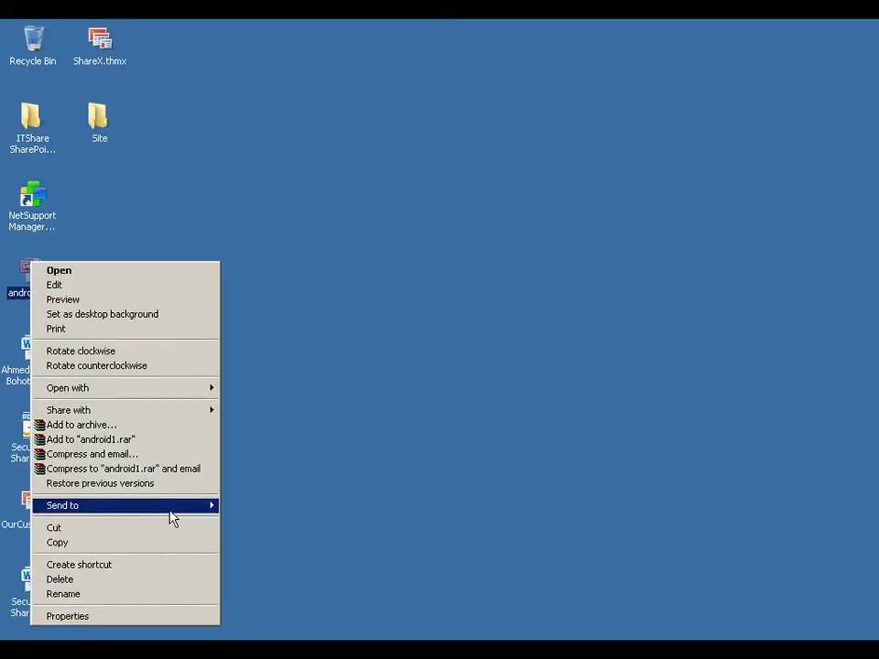
pyautogui.click(131, 544)
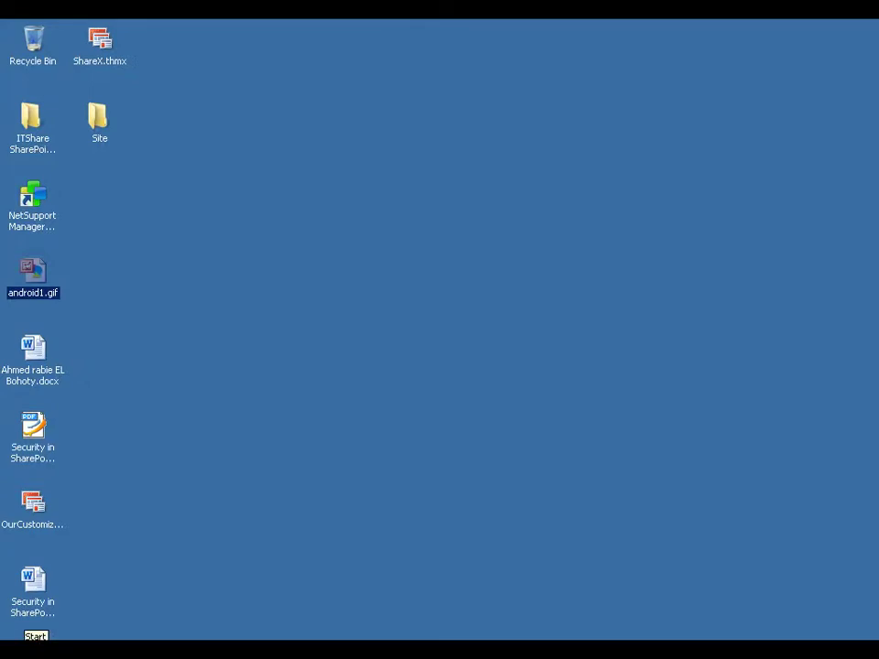
# Step: Open Windows Explorer and go to Program Files\Common Files\Microsoft Shared on the SYS (G:) drive
pyautogui.click(28, 638)
pyautogui.click(292, 169)
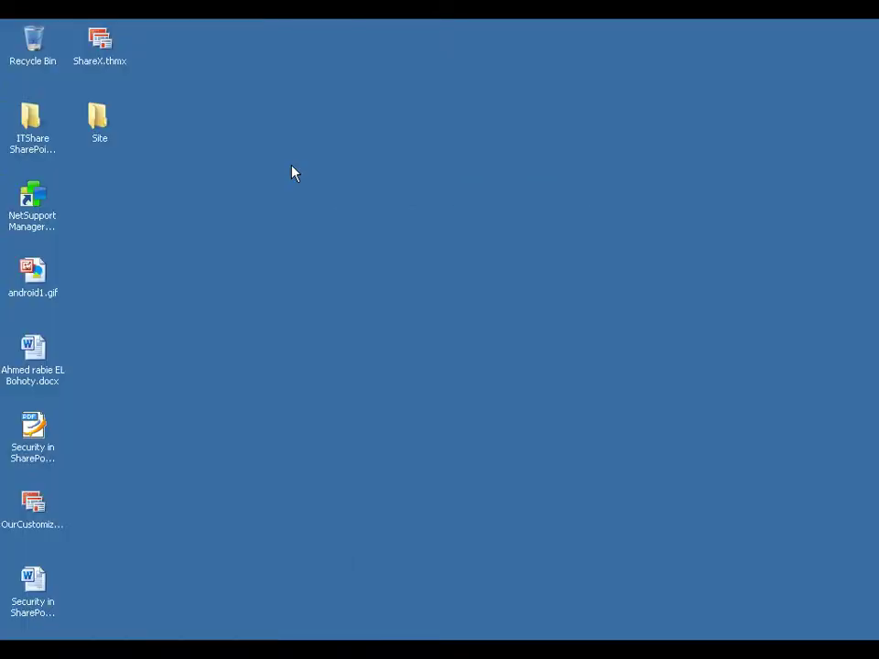
pyautogui.doubleClick(294, 179)
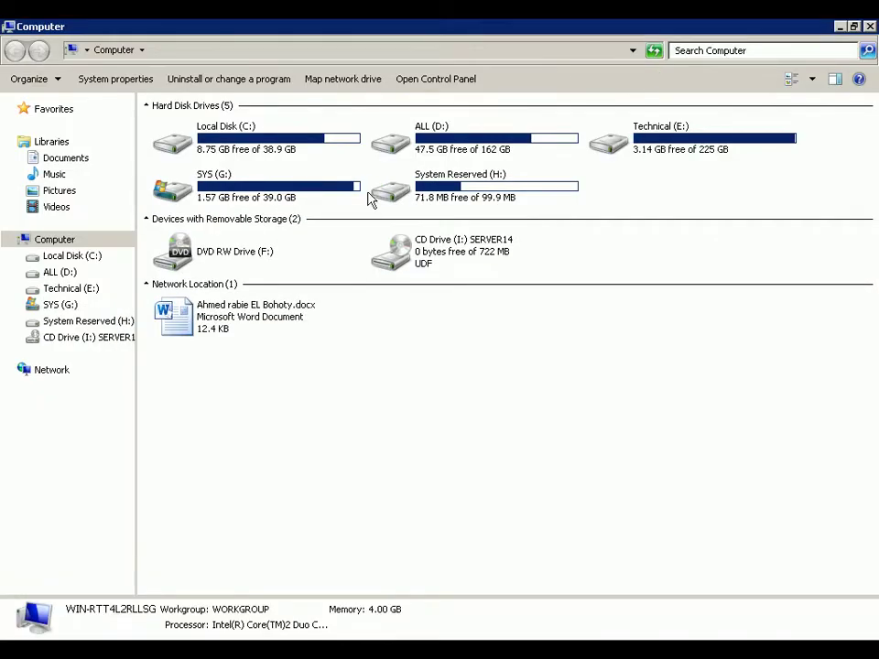
pyautogui.click(319, 195)
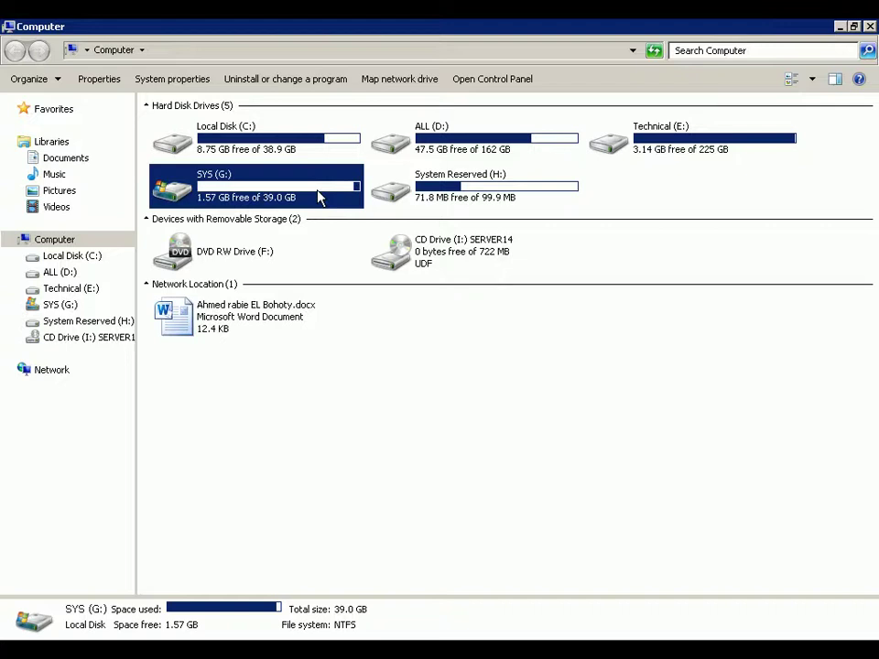
pyautogui.doubleClick(319, 196)
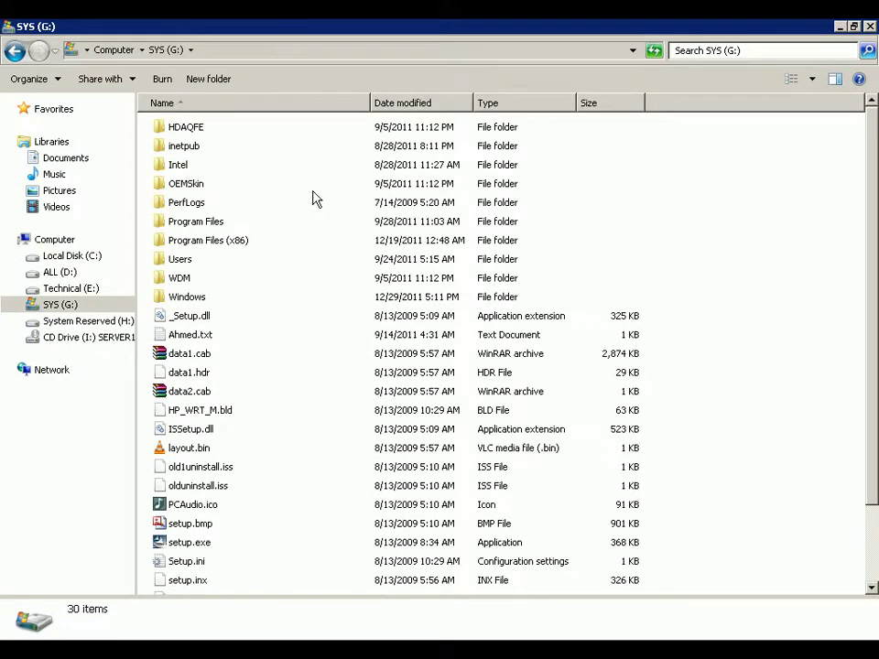
pyautogui.click(213, 229)
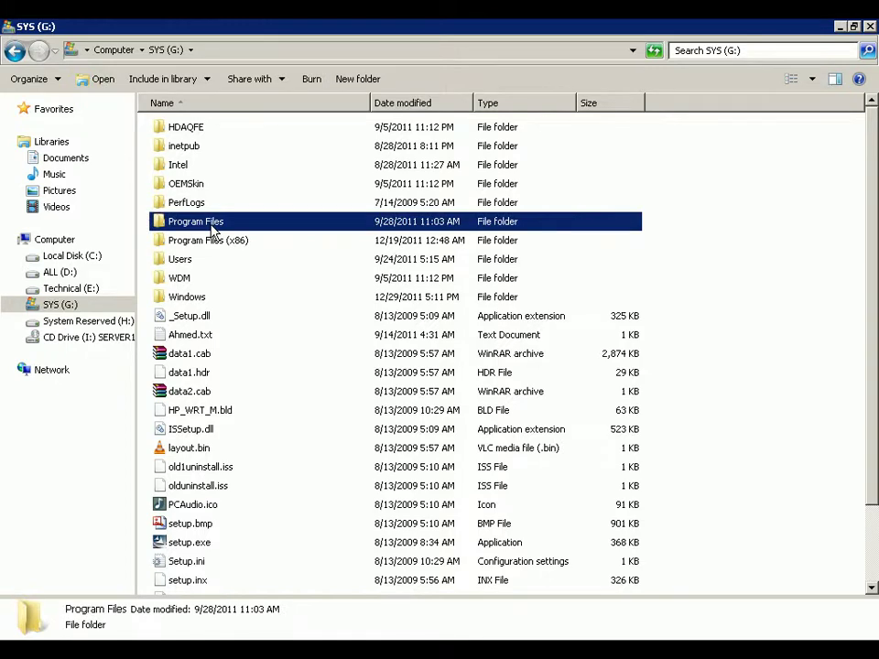
pyautogui.doubleClick(272, 231)
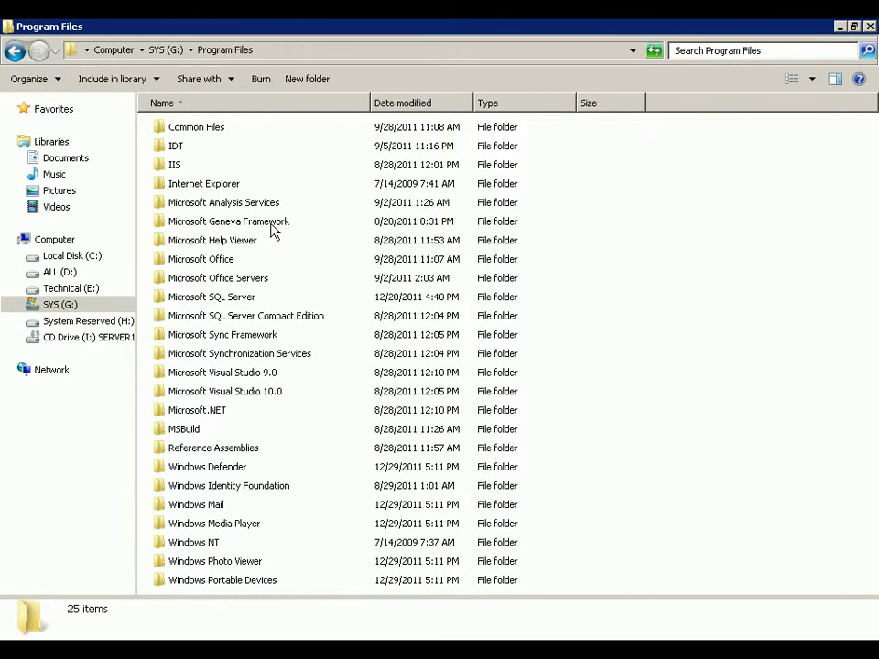
pyautogui.click(187, 134)
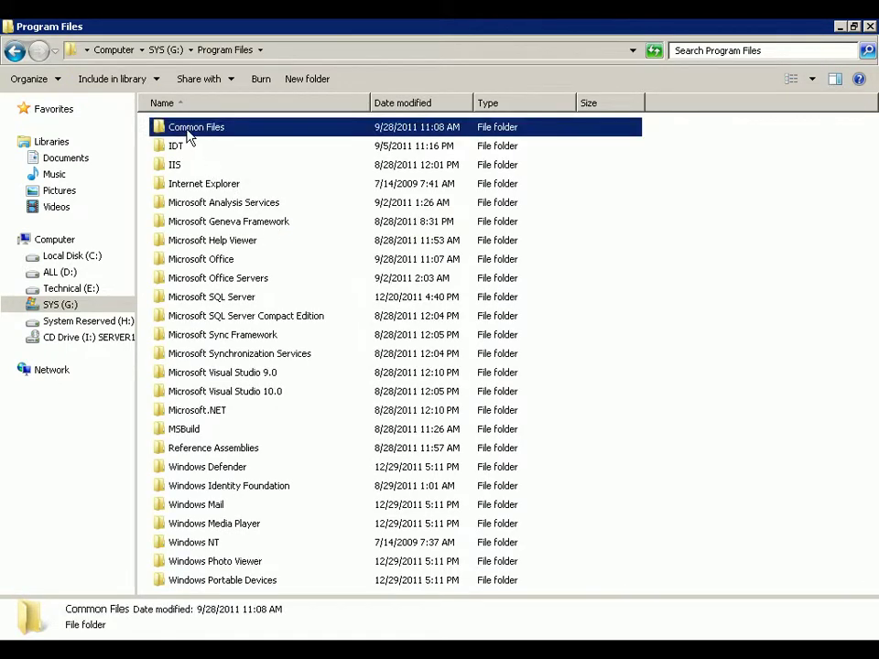
pyautogui.doubleClick(188, 135)
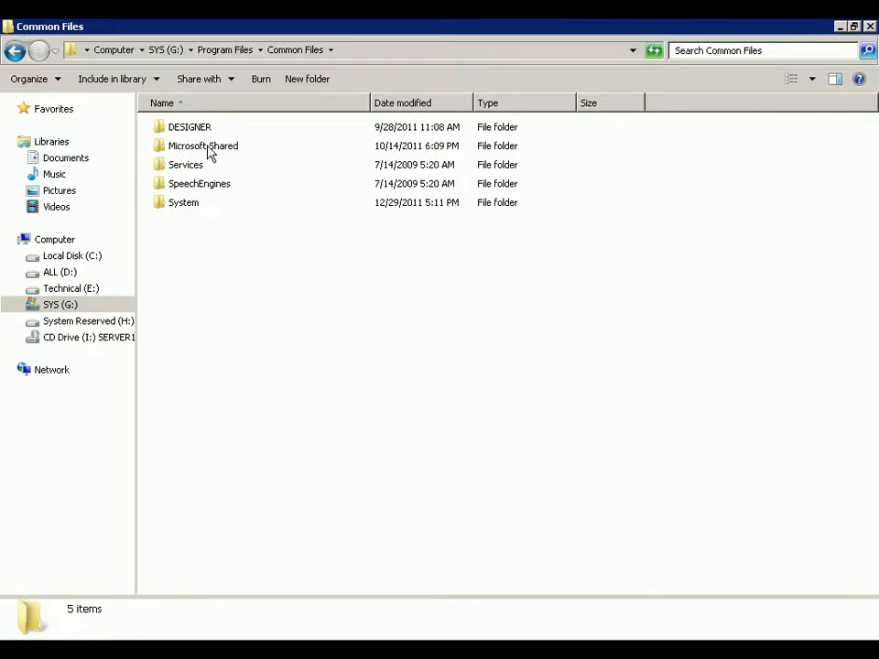
pyautogui.doubleClick(209, 152)
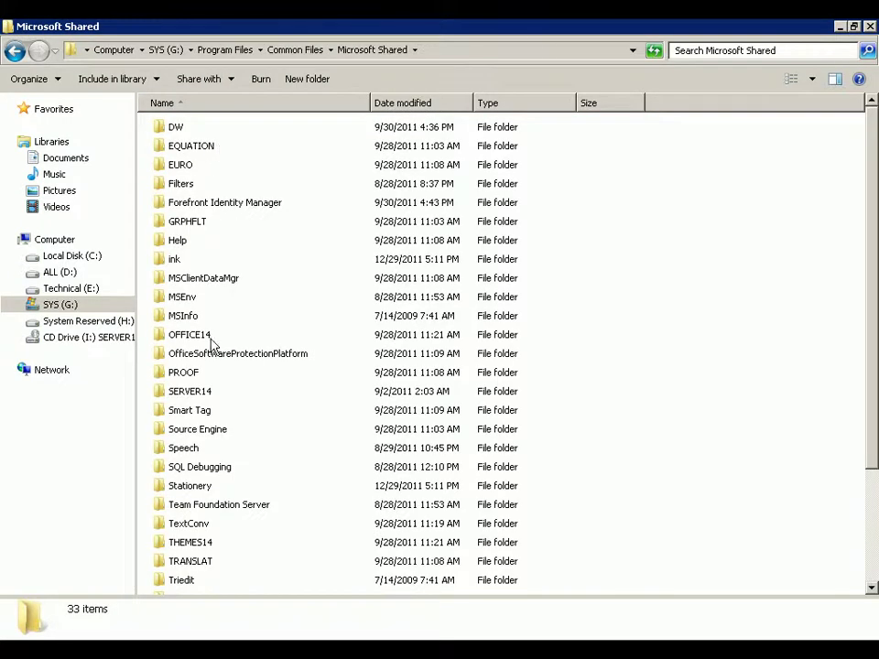
# Step: Go into the subfolder Web Server Extensions\14\TEMPLATE\IMAGES
pyautogui.click(191, 354)
pyautogui.press('w')
pyautogui.press('Down')
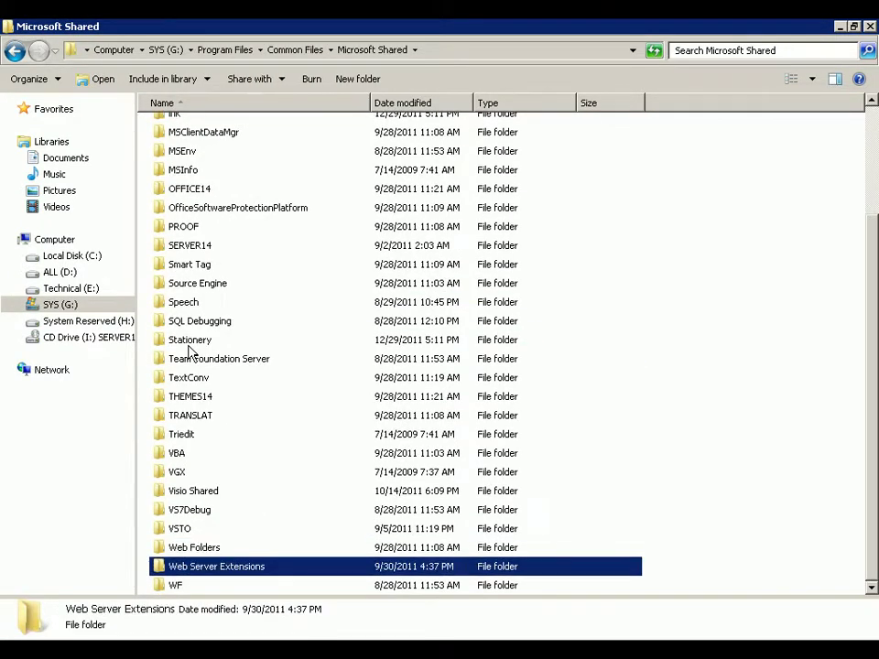
pyautogui.press('Return')
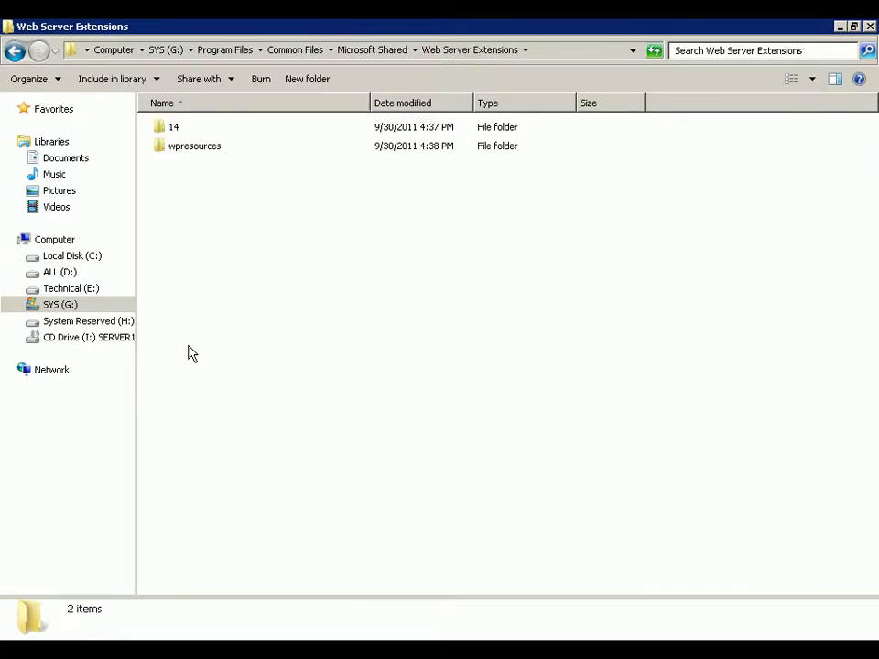
pyautogui.doubleClick(186, 133)
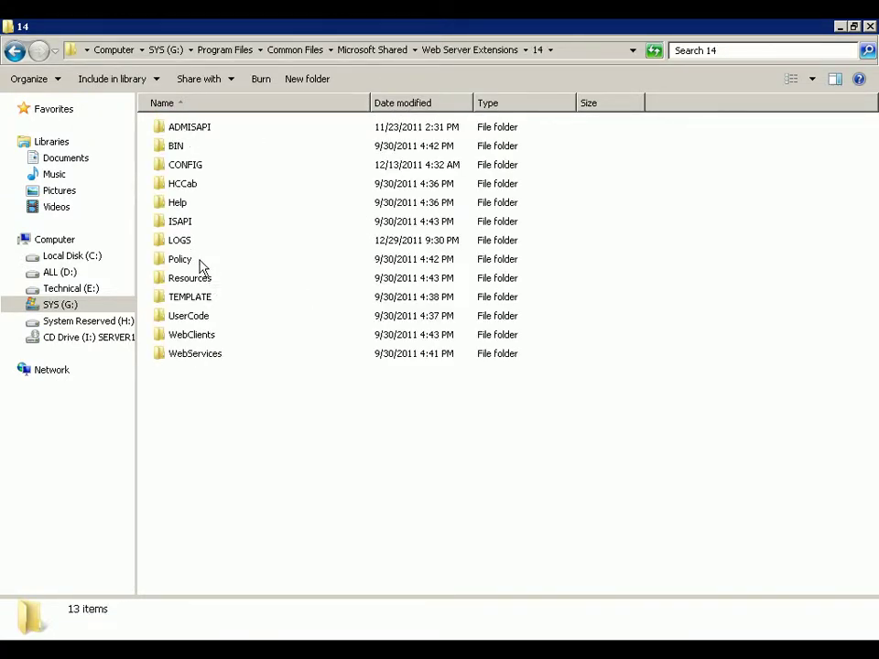
pyautogui.doubleClick(187, 300)
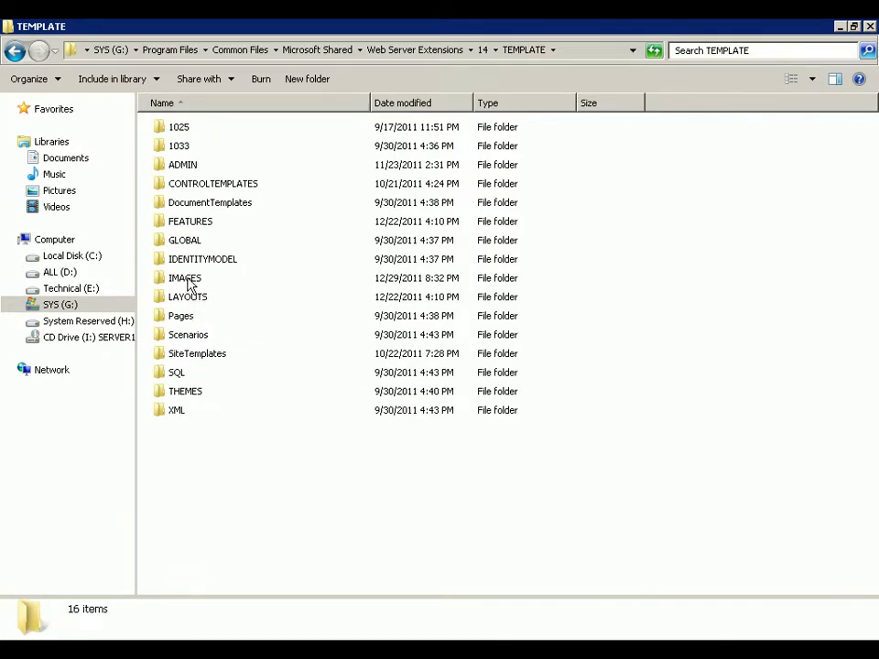
pyautogui.doubleClick(187, 280)
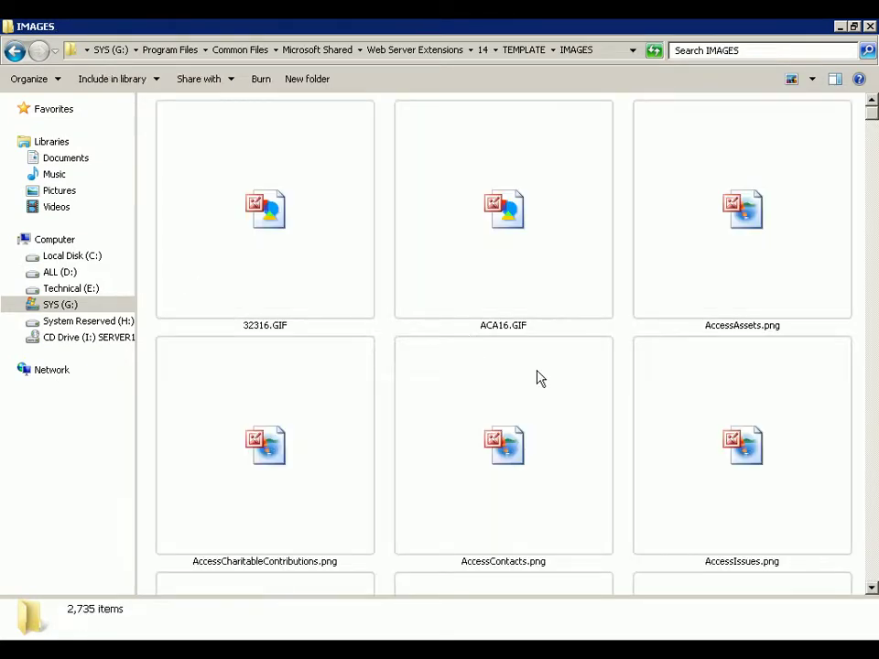
# Step: Paste android1.gif into the IMAGES folder, choose not to copy over the existing file, and close the folder window
pyautogui.hotkey('ctrl', 'v')
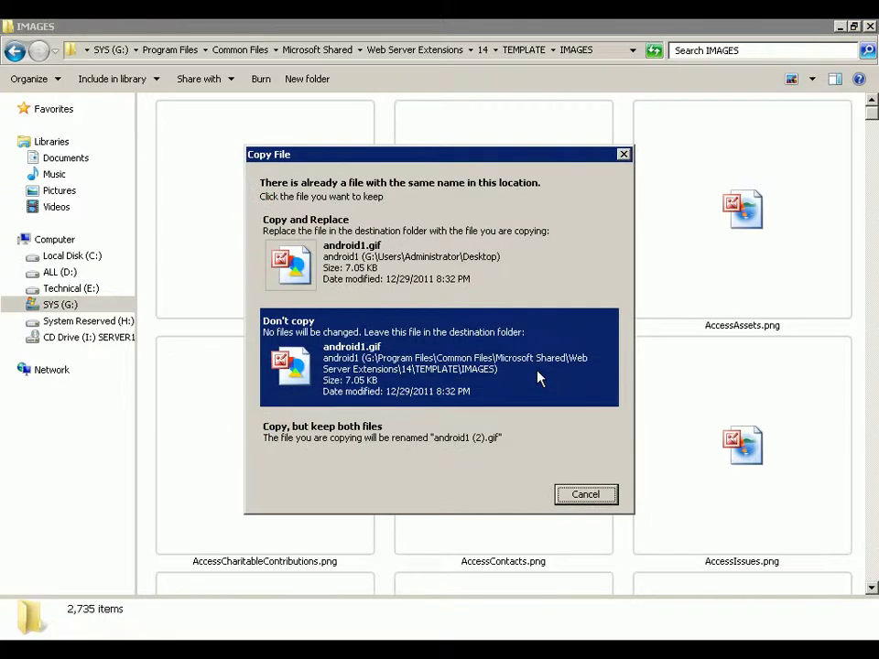
pyautogui.click(460, 384)
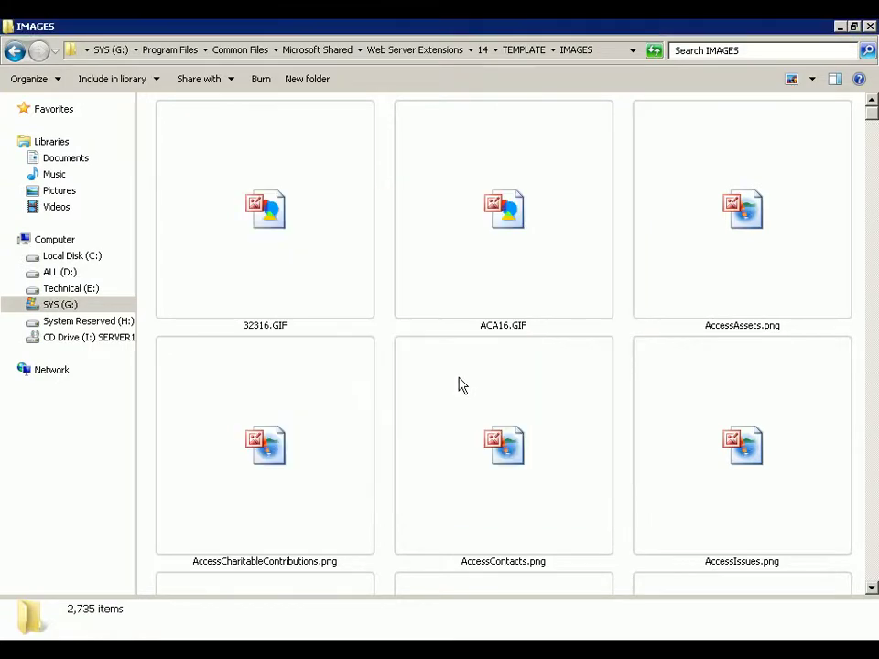
pyautogui.click(870, 27)
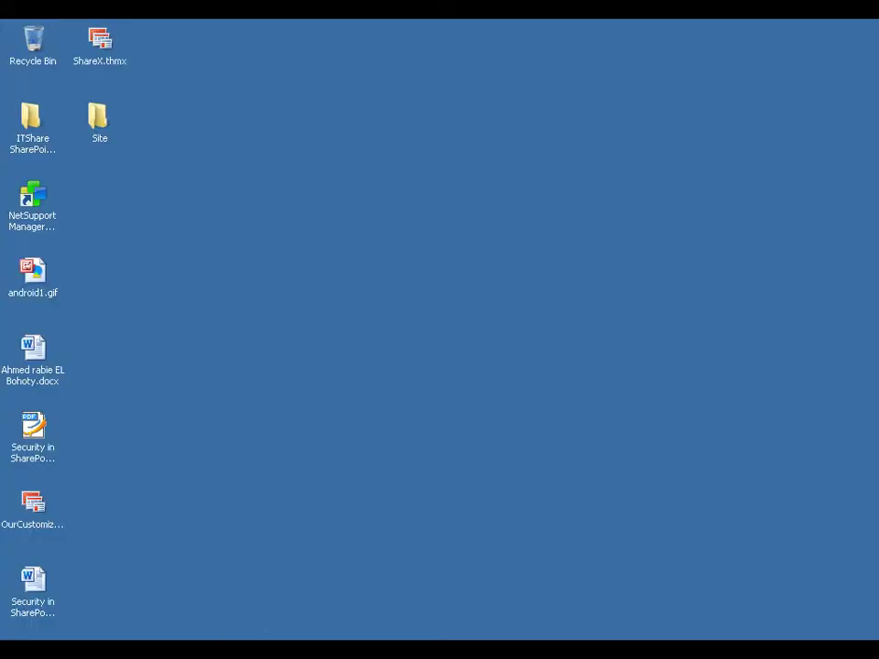
# Step: Return to the site's Title, Description, and Icon page, set the logo URL to /_layouts/images/android1.gif, and save
pyautogui.click(194, 639)
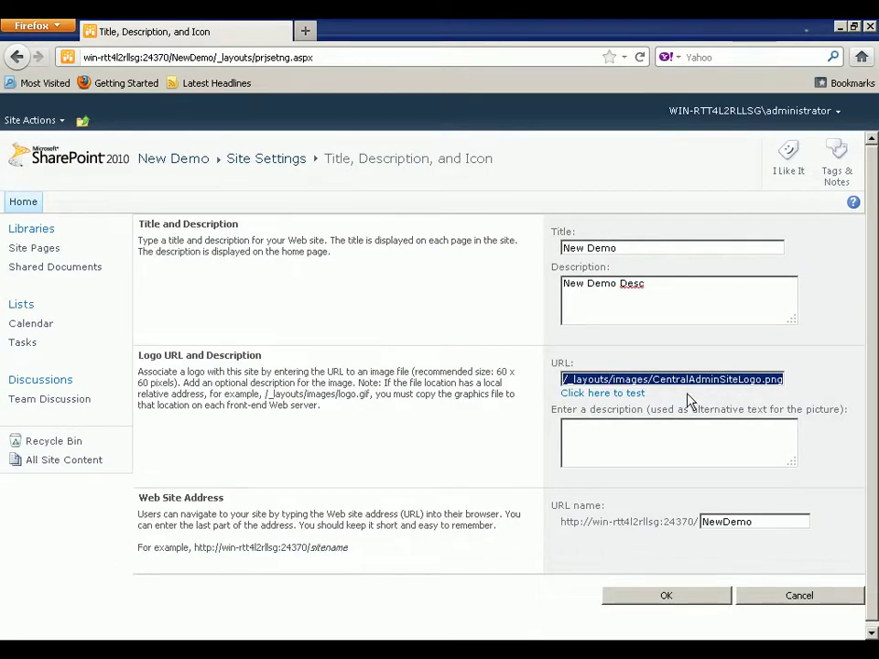
pyautogui.click(658, 380)
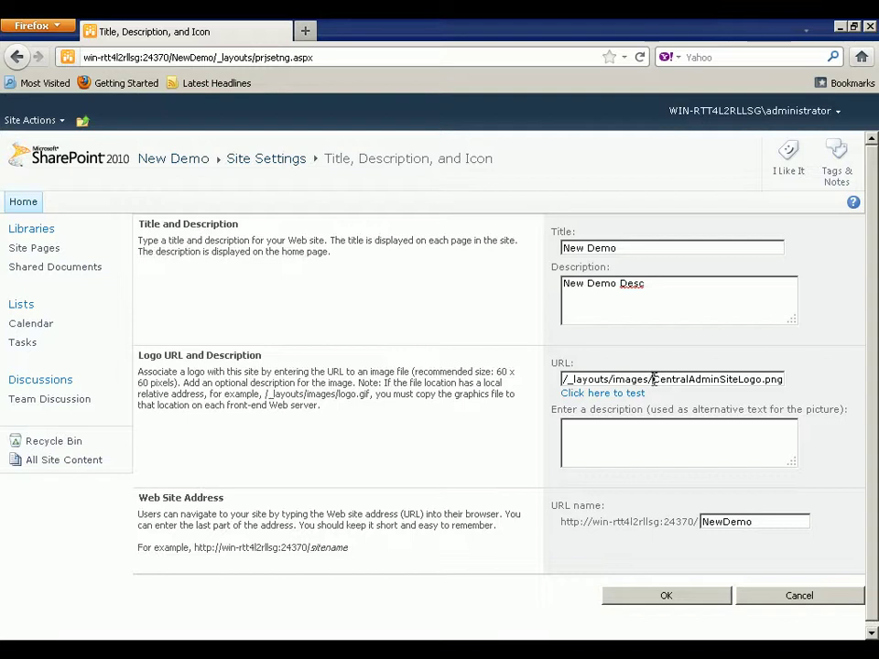
pyautogui.moveTo(653, 380); pyautogui.dragTo(794, 375)
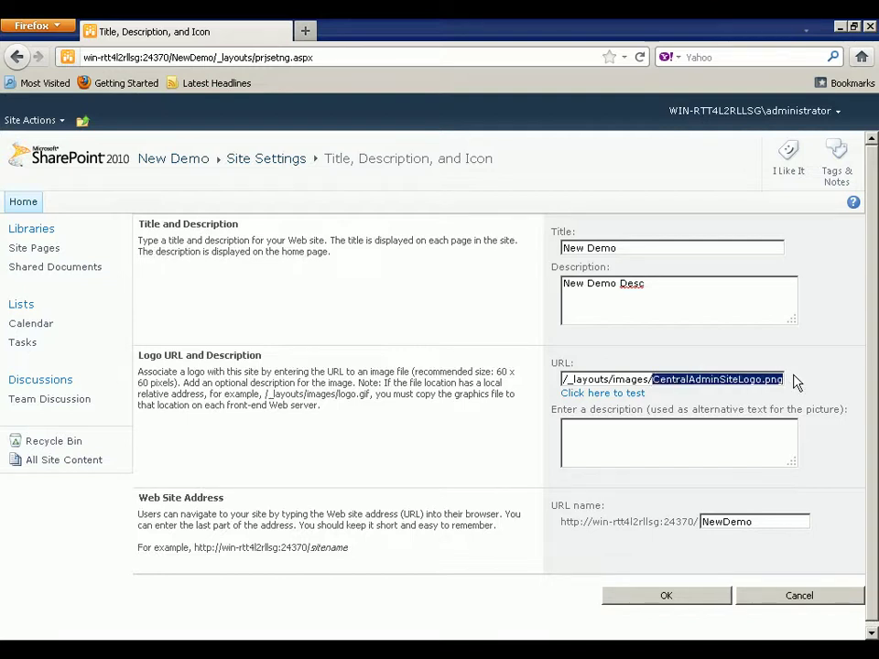
pyautogui.press('BackSpace')
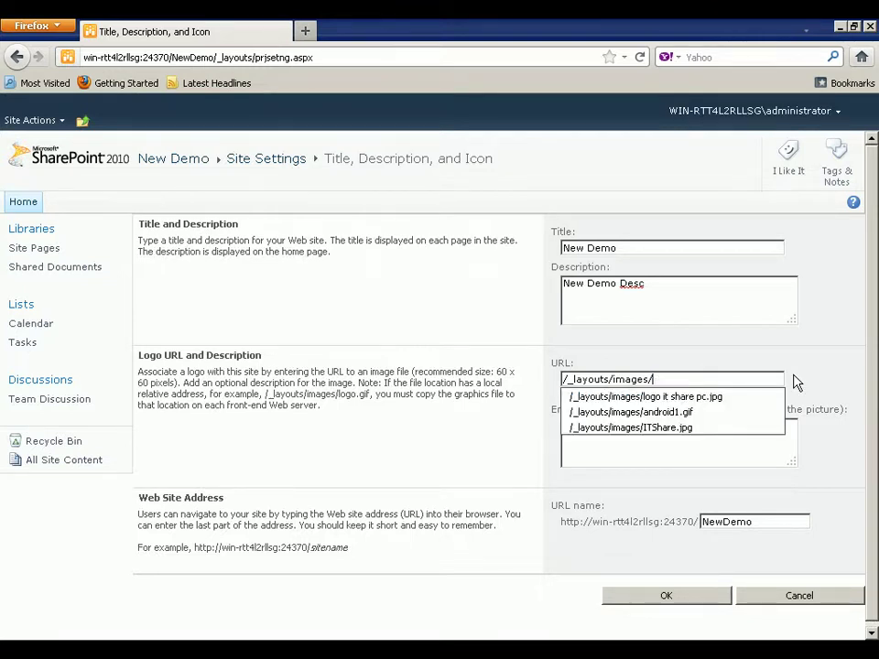
pyautogui.click(712, 413)
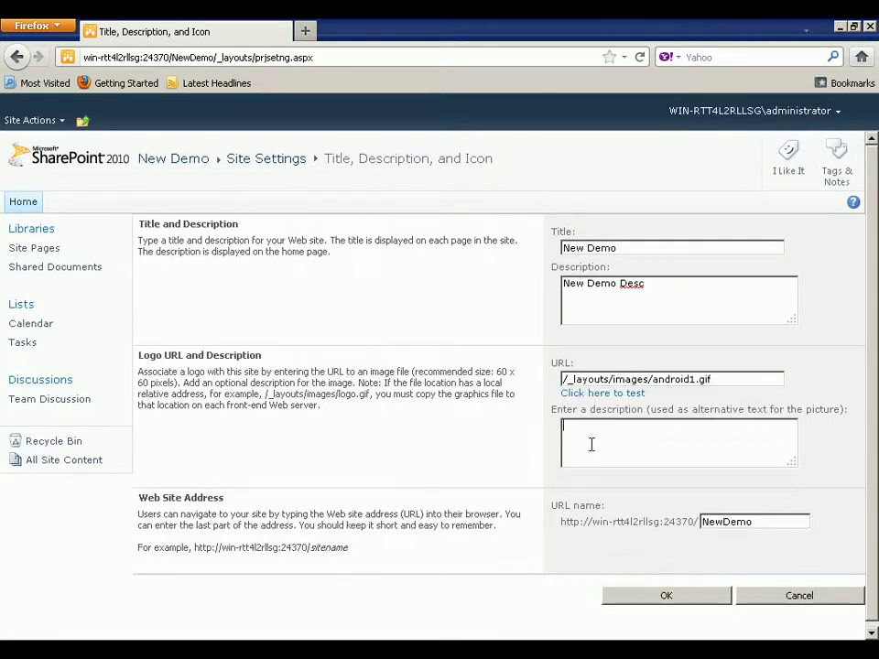
pyautogui.click(676, 603)
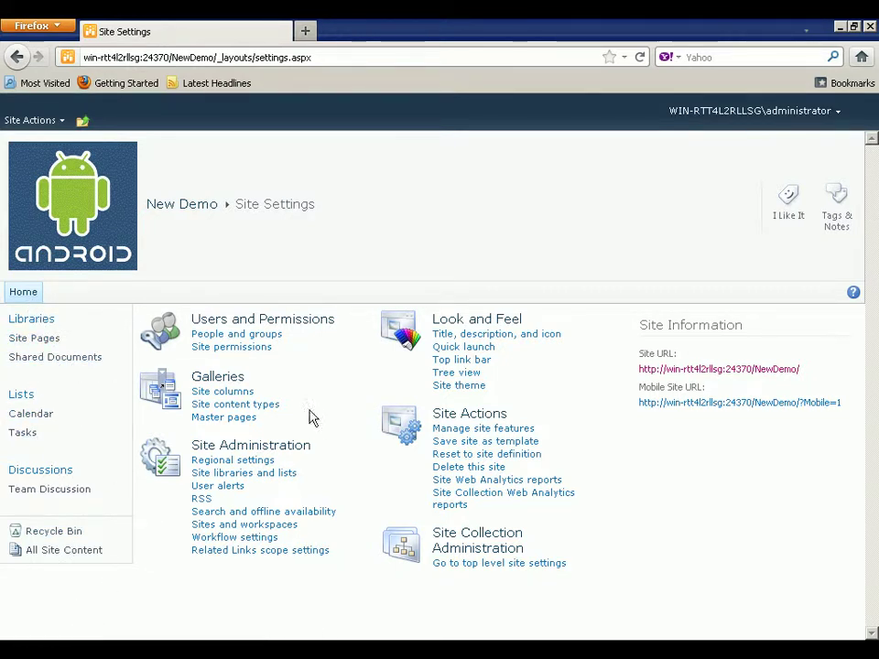
# Step: Open the Quick Launch settings of the New Demo site from Site Settings
pyautogui.click(480, 354)
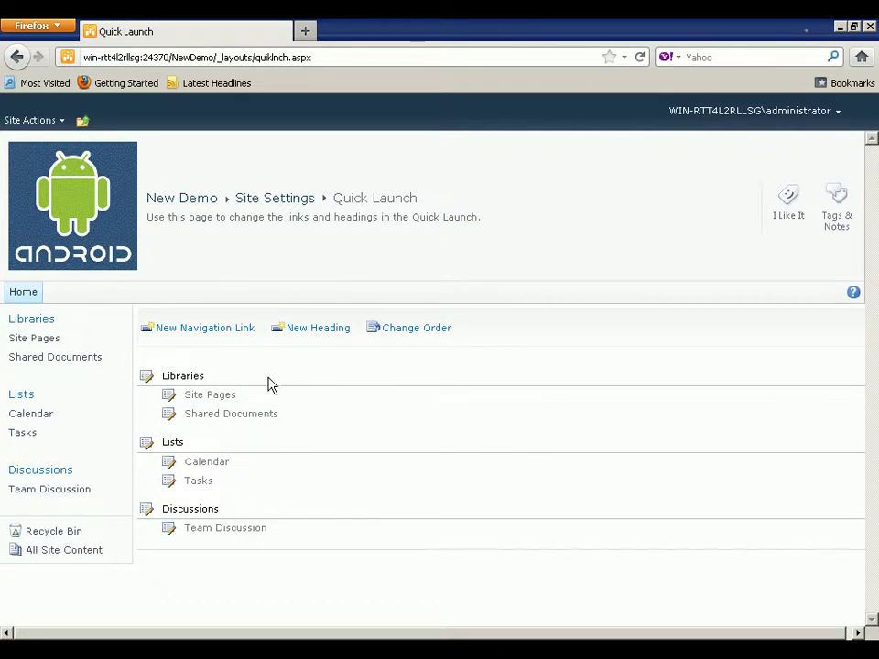
pyautogui.doubleClick(199, 375)
pyautogui.moveTo(172, 441); pyautogui.dragTo(353, 355)
pyautogui.click(351, 355)
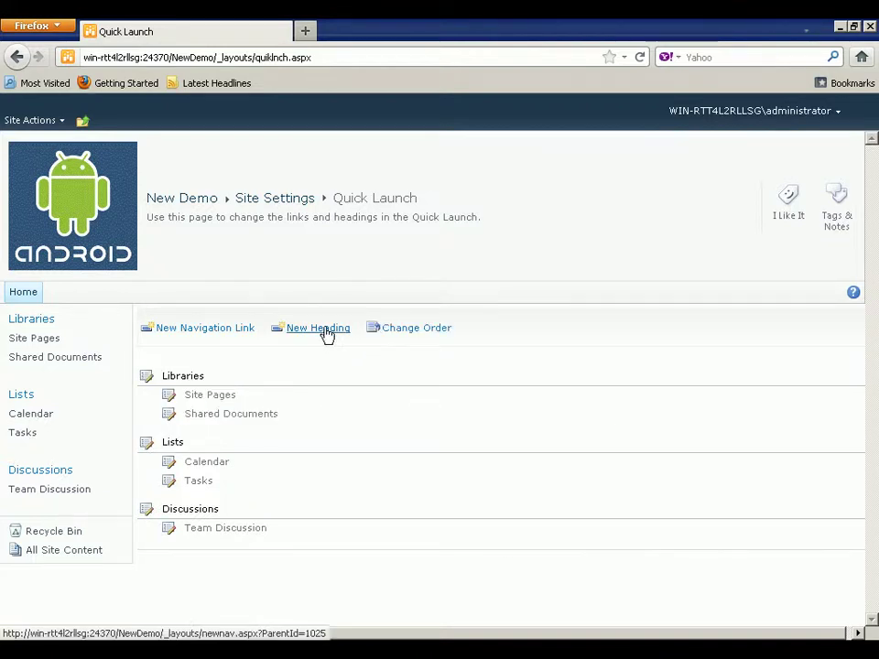
pyautogui.click(326, 334)
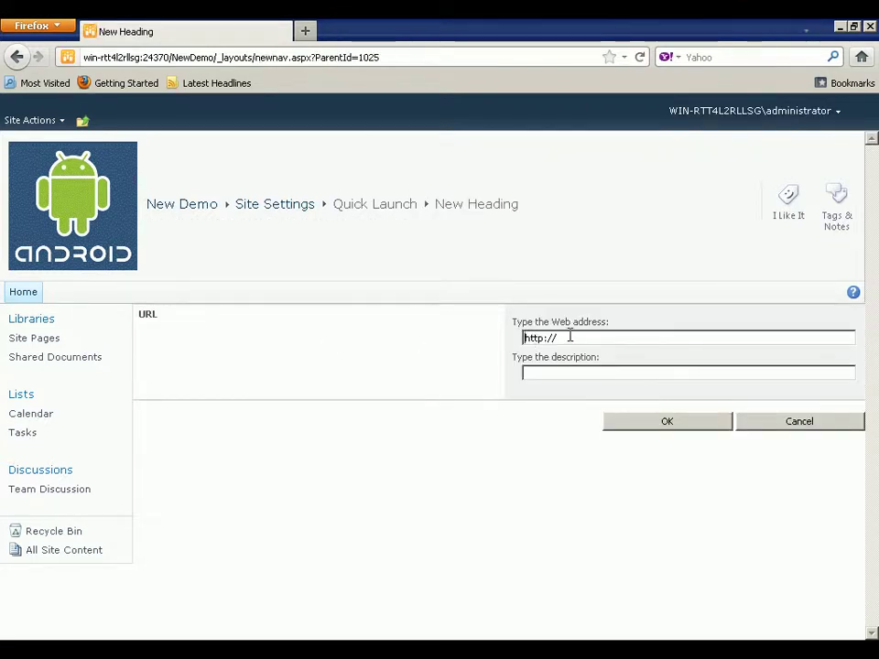
pyautogui.doubleClick(569, 337)
pyautogui.press('Down')
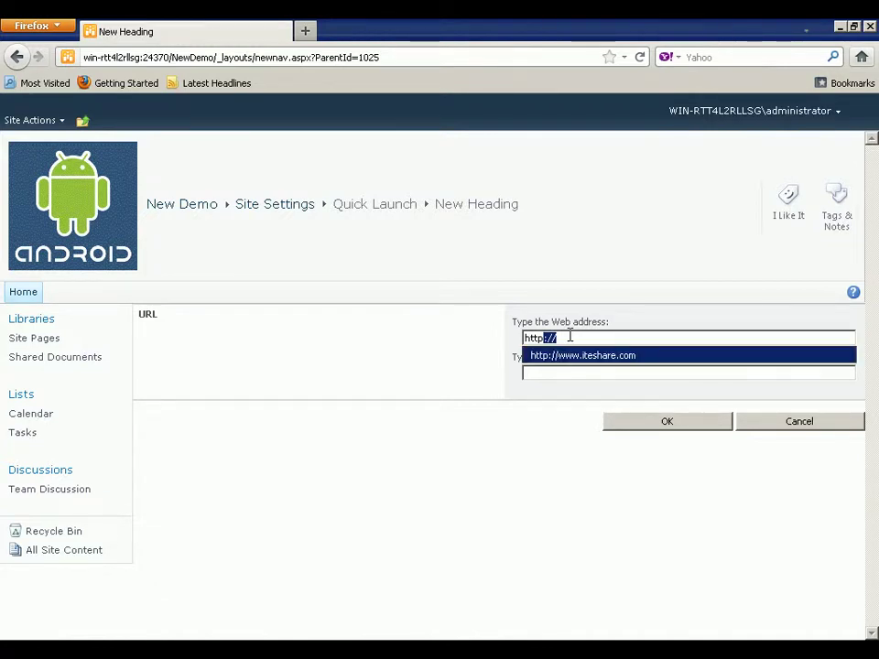
pyautogui.press('Return')
pyautogui.click(637, 398)
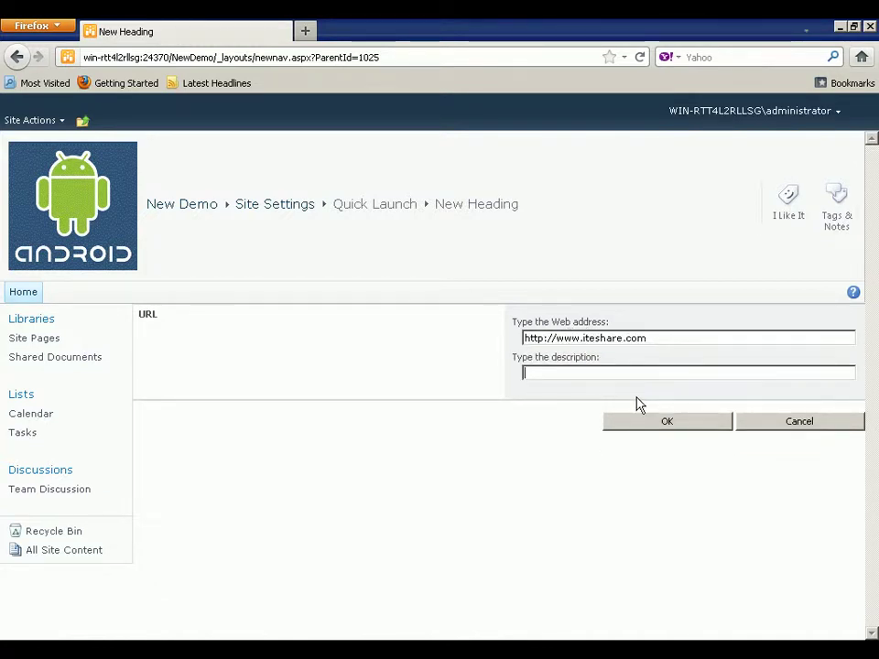
pyautogui.write('IT')
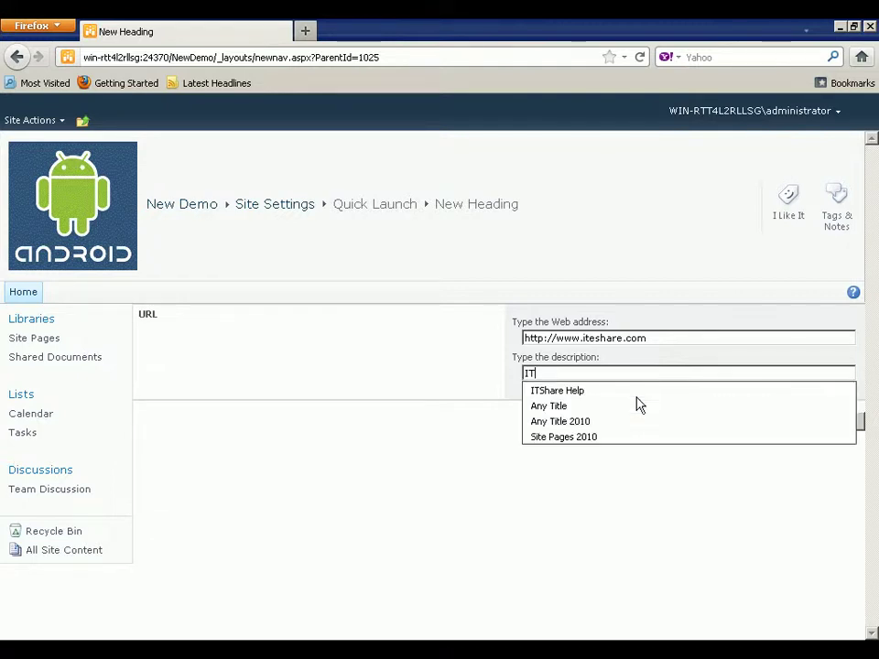
pyautogui.press('Down')
pyautogui.press('Return')
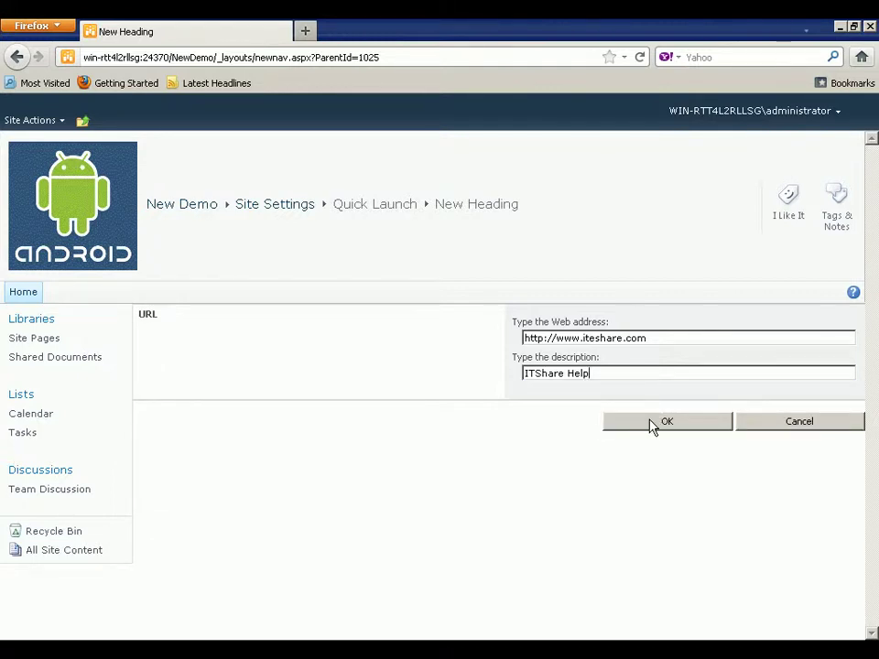
pyautogui.click(651, 425)
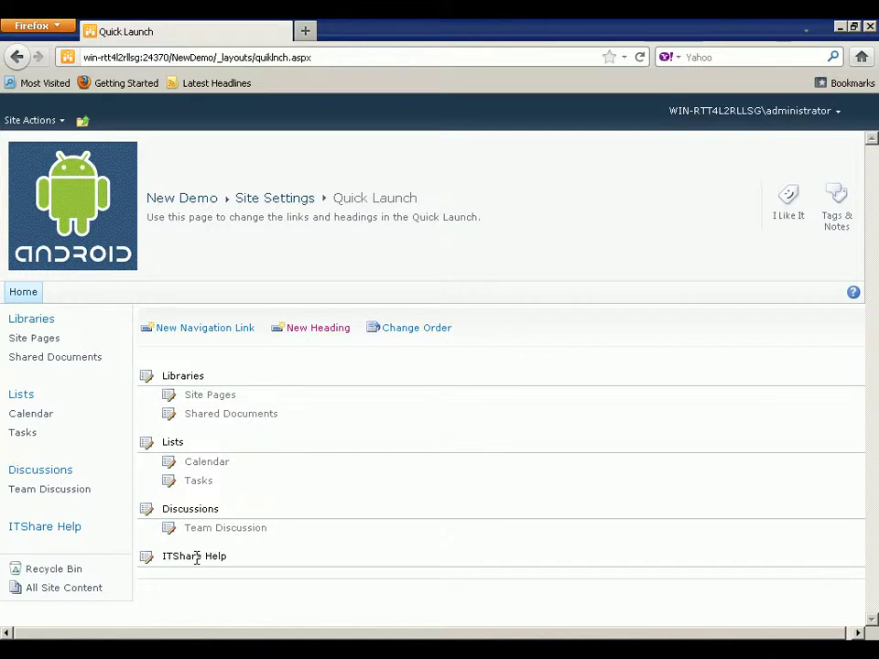
pyautogui.click(218, 335)
pyautogui.click(570, 339)
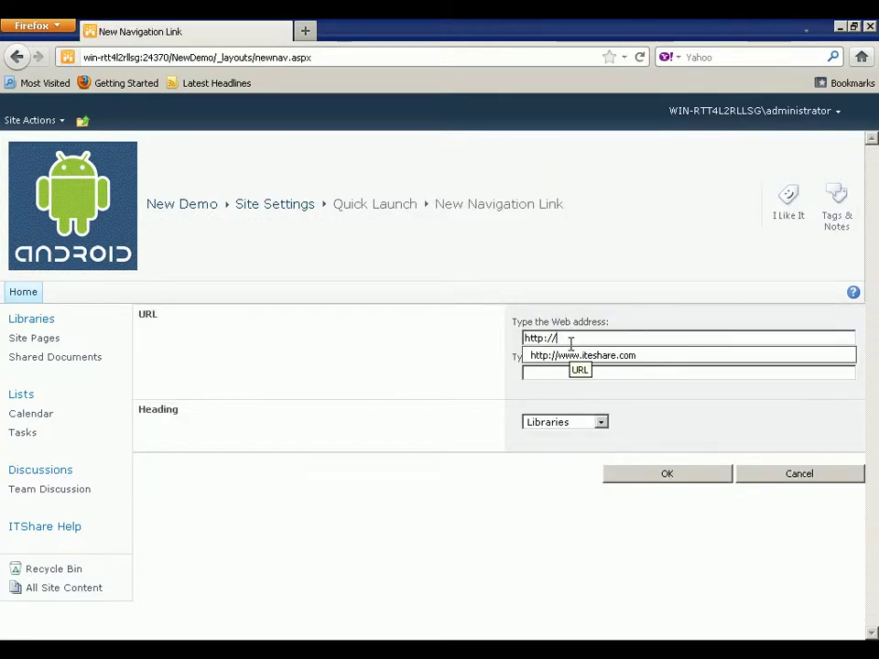
pyautogui.press('Down')
pyautogui.press('Return')
# Step: Give the new navigation link the description Careers, assign it to the ITShare Help heading, and save it
pyautogui.click(571, 391)
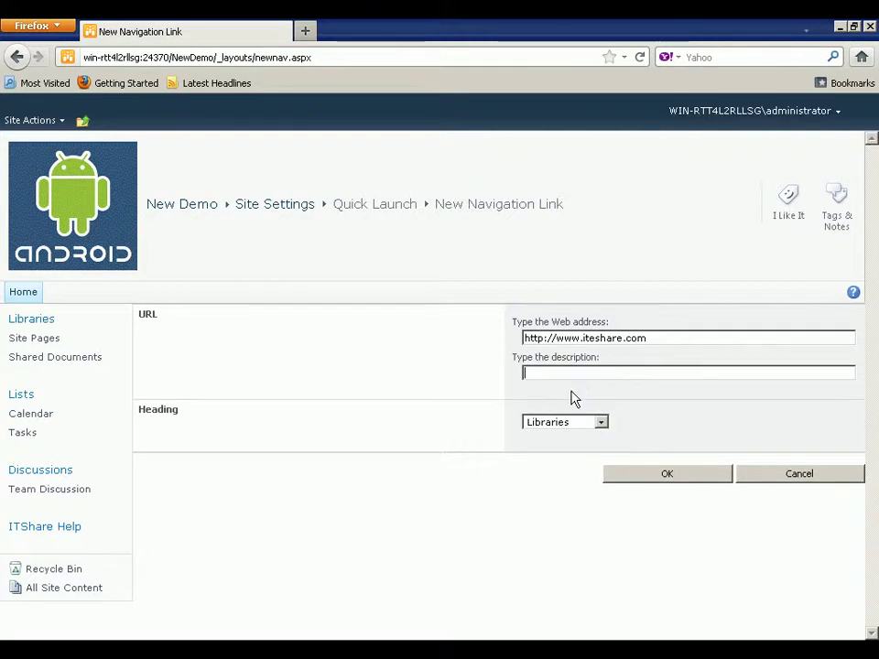
pyautogui.click(571, 380)
pyautogui.press('Down')
pyautogui.press('Down')
pyautogui.press('Down')
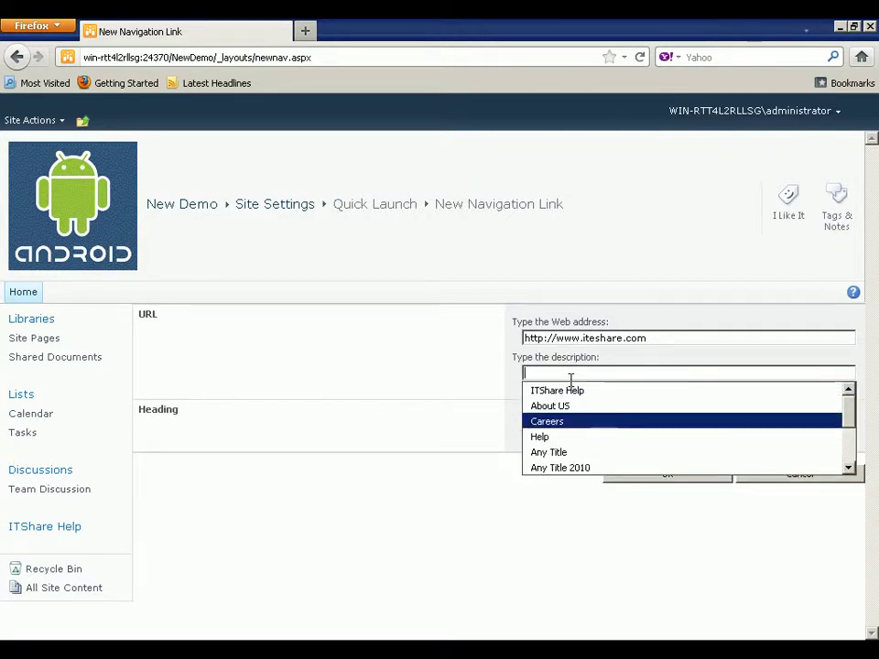
pyautogui.press('Down')
pyautogui.press('Up')
pyautogui.press('Return')
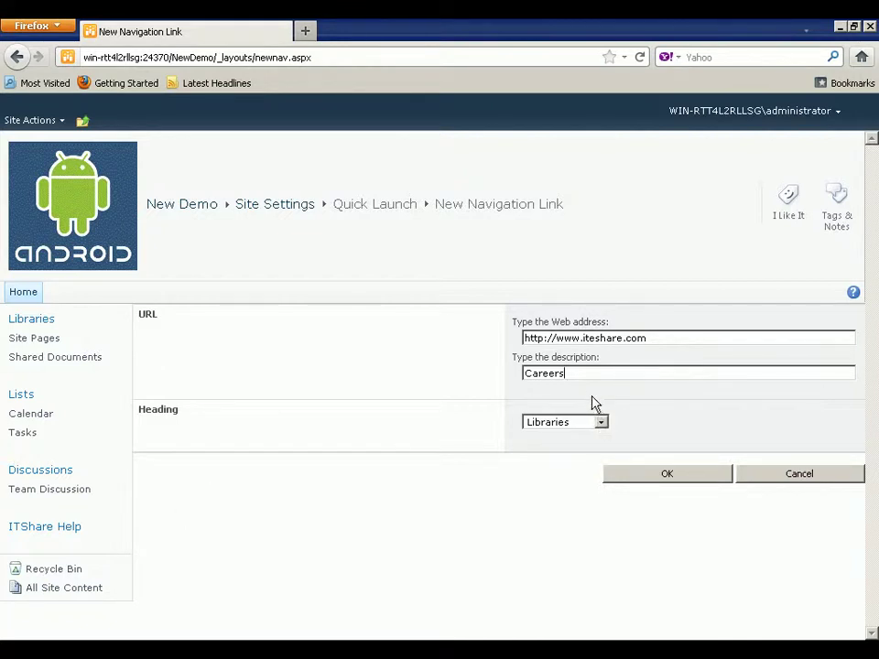
pyautogui.click(602, 423)
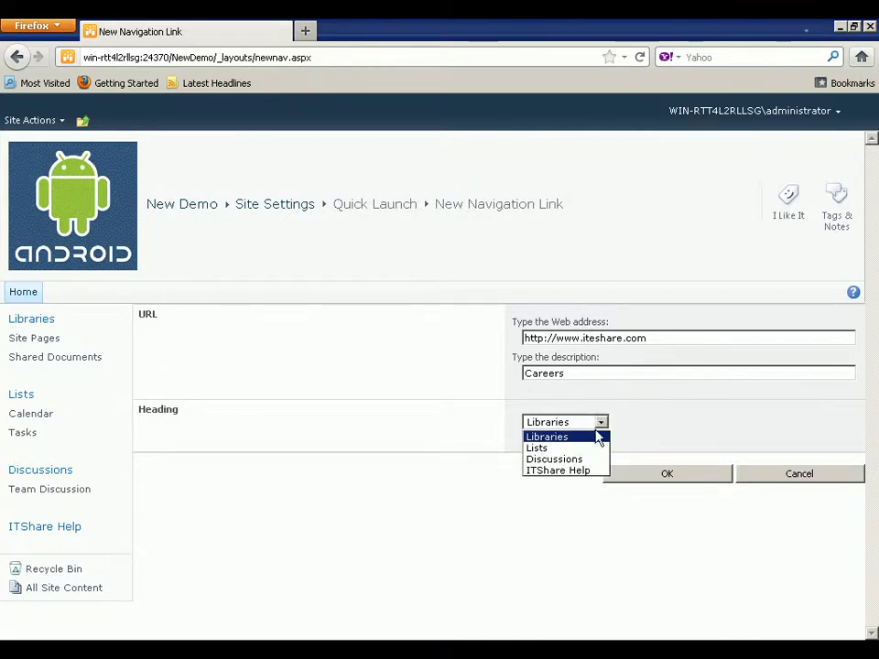
pyautogui.click(570, 471)
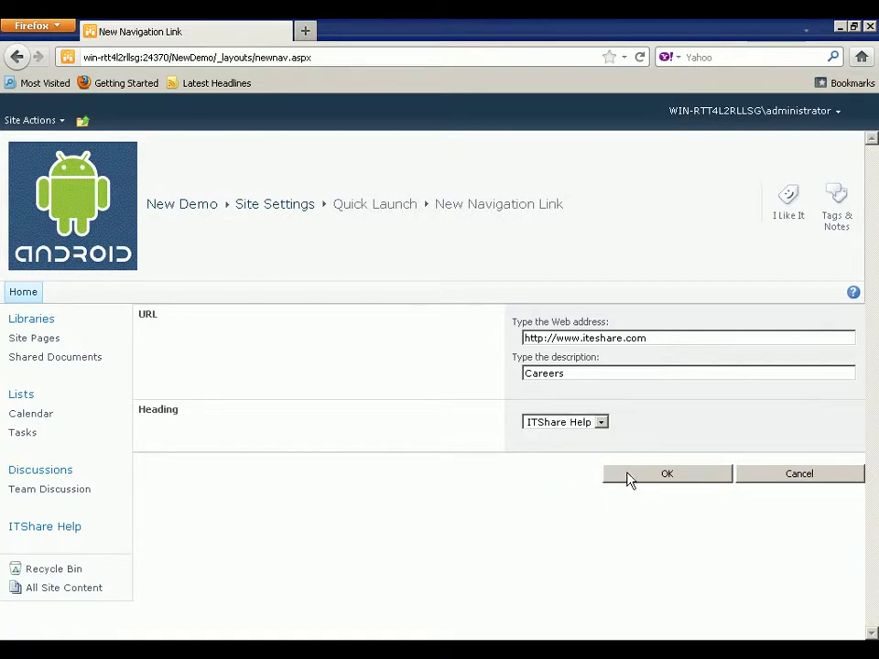
pyautogui.click(629, 478)
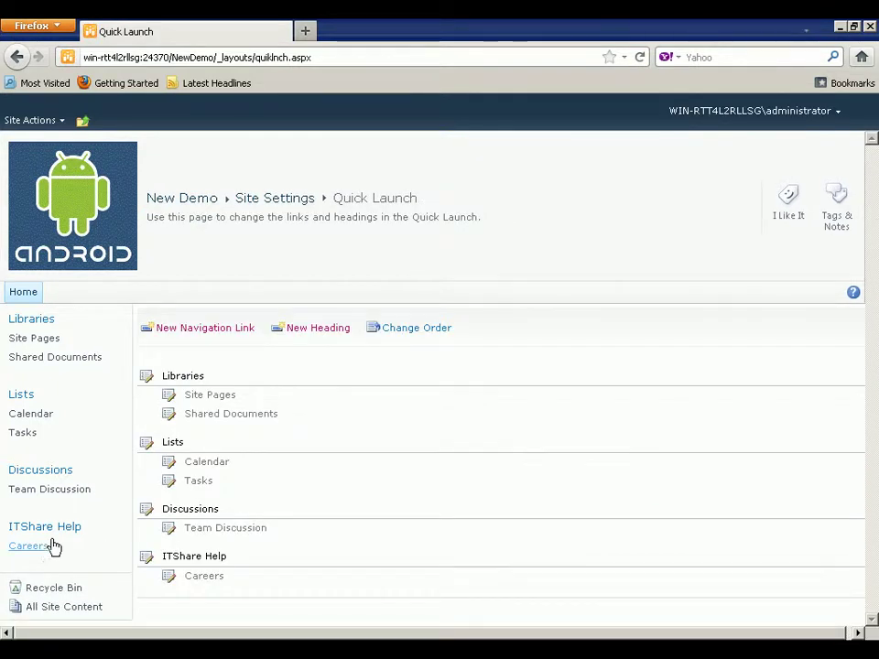
# Step: Change the Quick Launch order so the ITShare Help heading is at position 1, and save
pyautogui.click(402, 331)
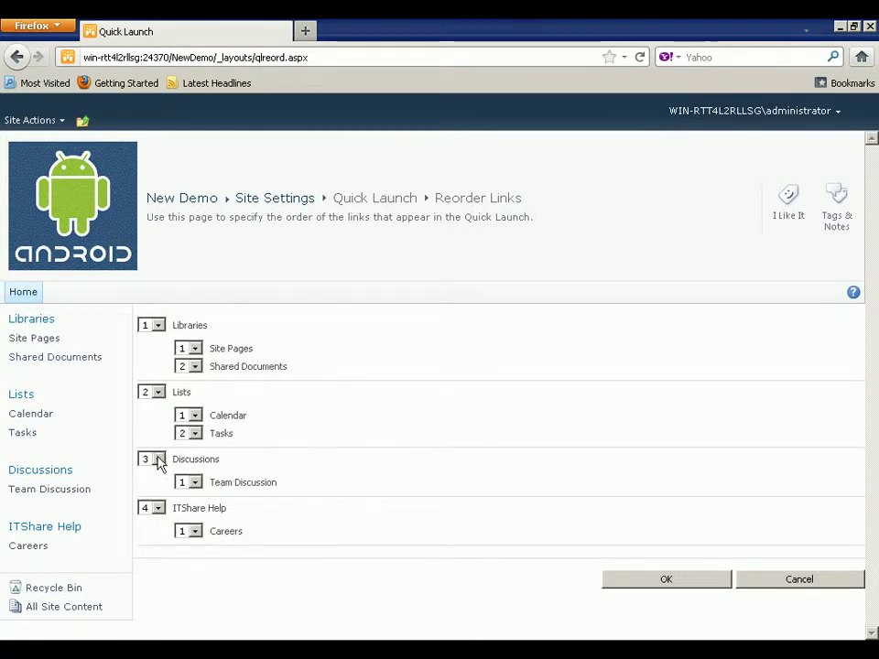
pyautogui.click(158, 509)
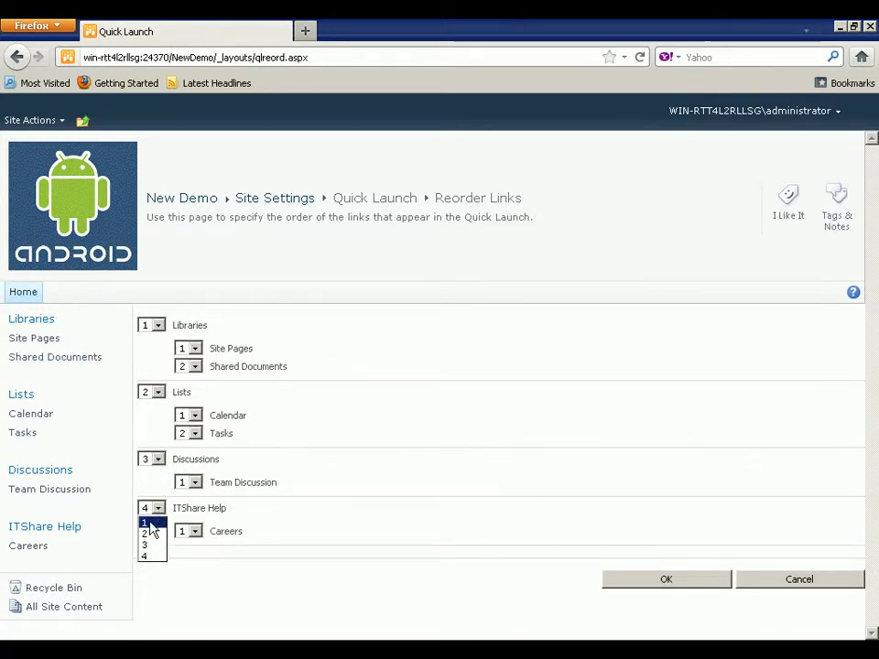
pyautogui.click(150, 524)
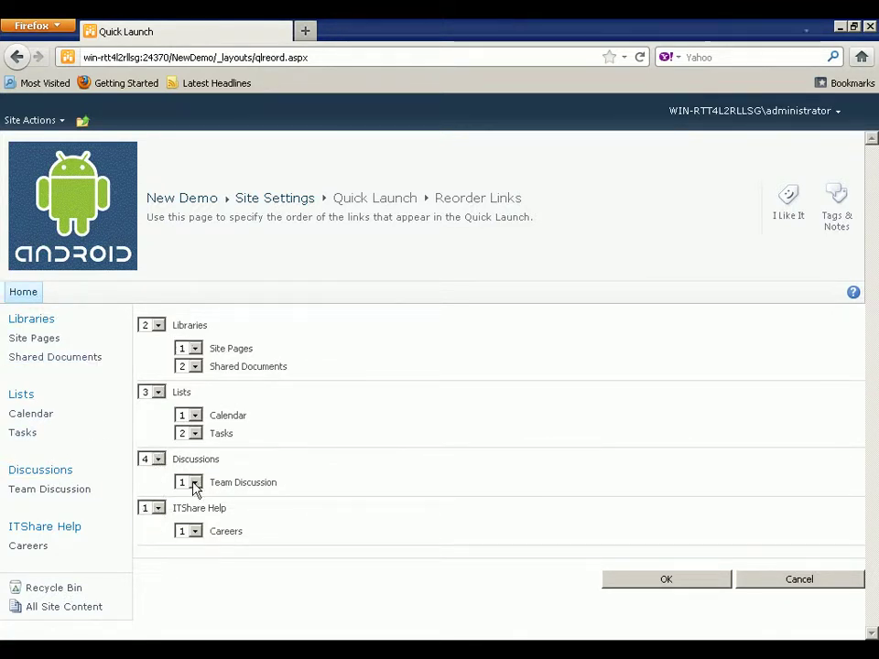
pyautogui.click(624, 587)
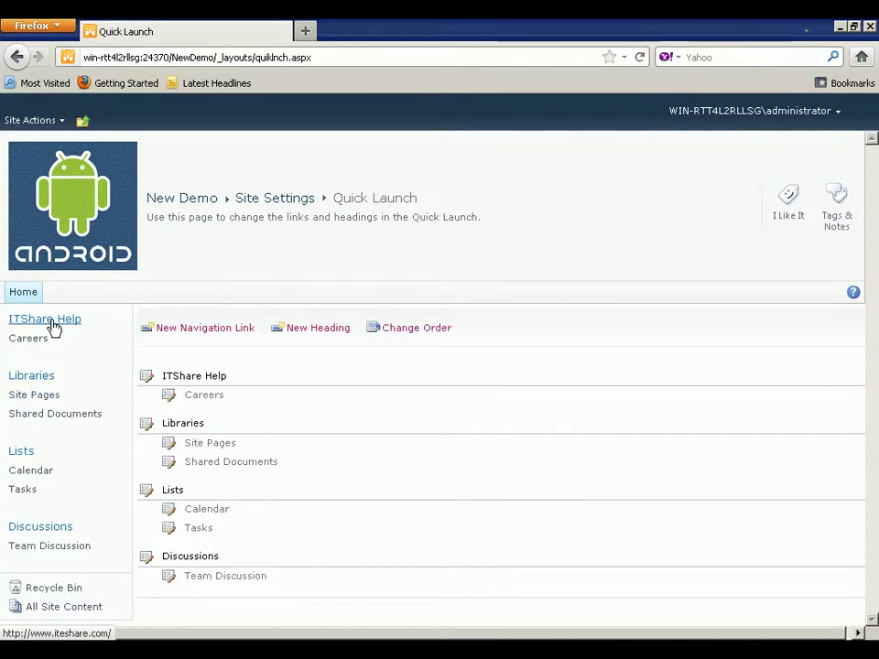
pyautogui.click(283, 200)
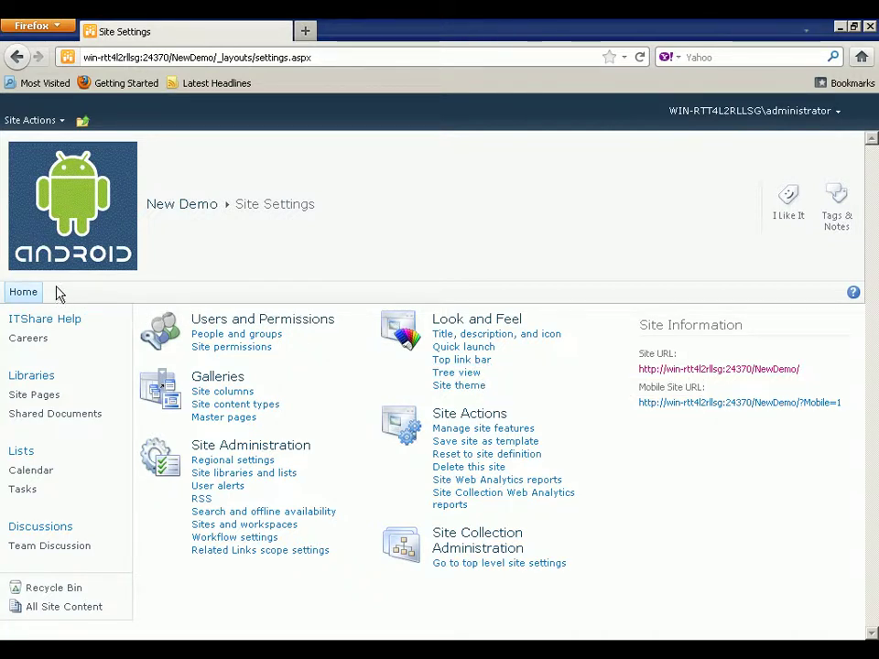
pyautogui.click(446, 360)
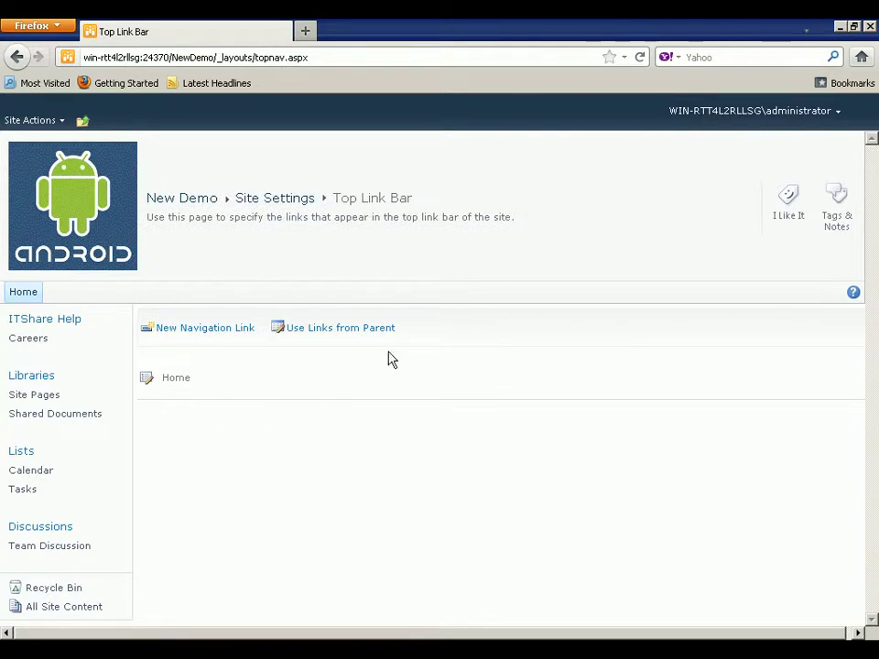
pyautogui.click(195, 330)
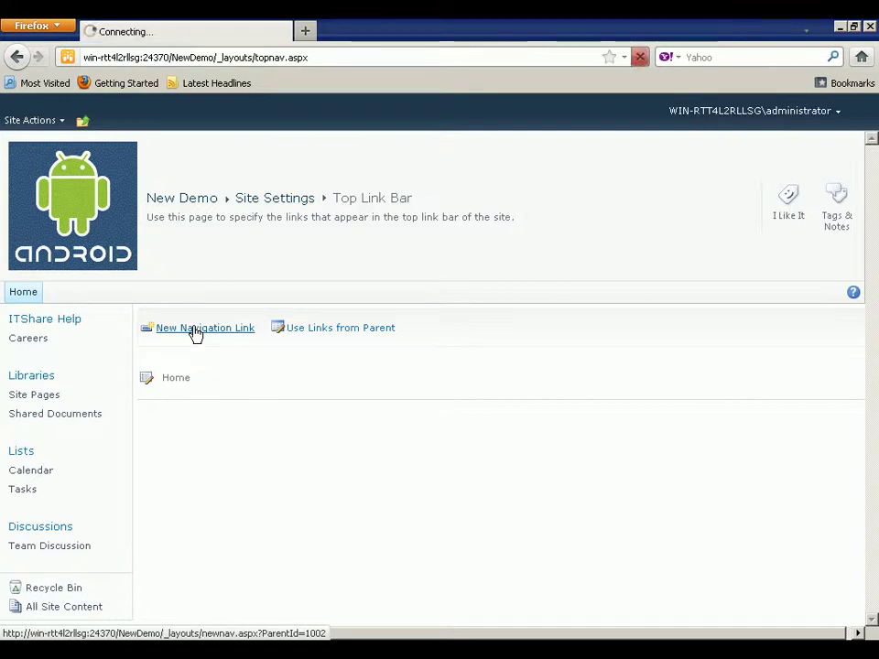
pyautogui.press('Down')
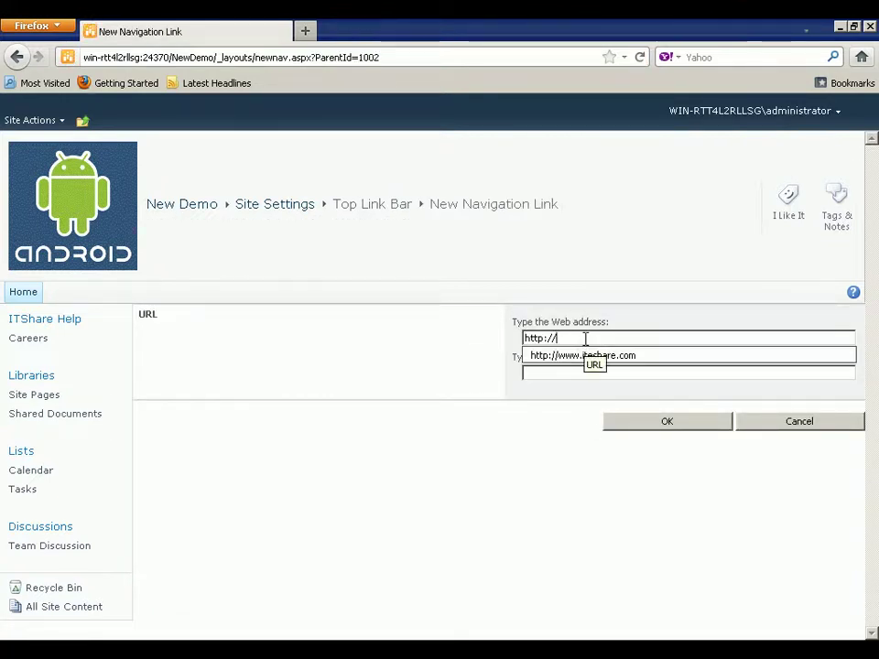
pyautogui.press('Down')
pyautogui.press('Return')
pyautogui.click(581, 401)
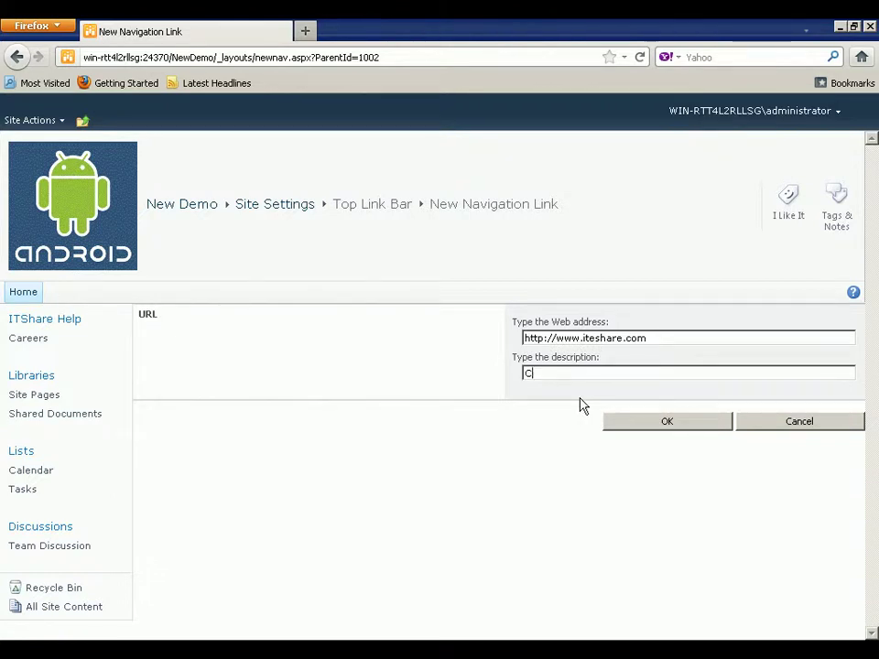
pyautogui.write('Courses')
pyautogui.click(647, 427)
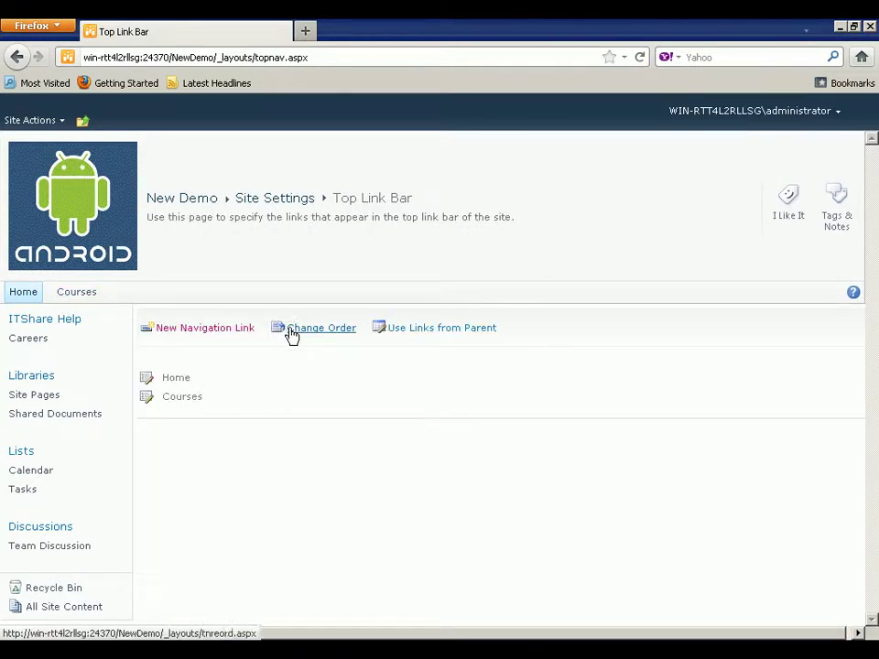
pyautogui.click(222, 331)
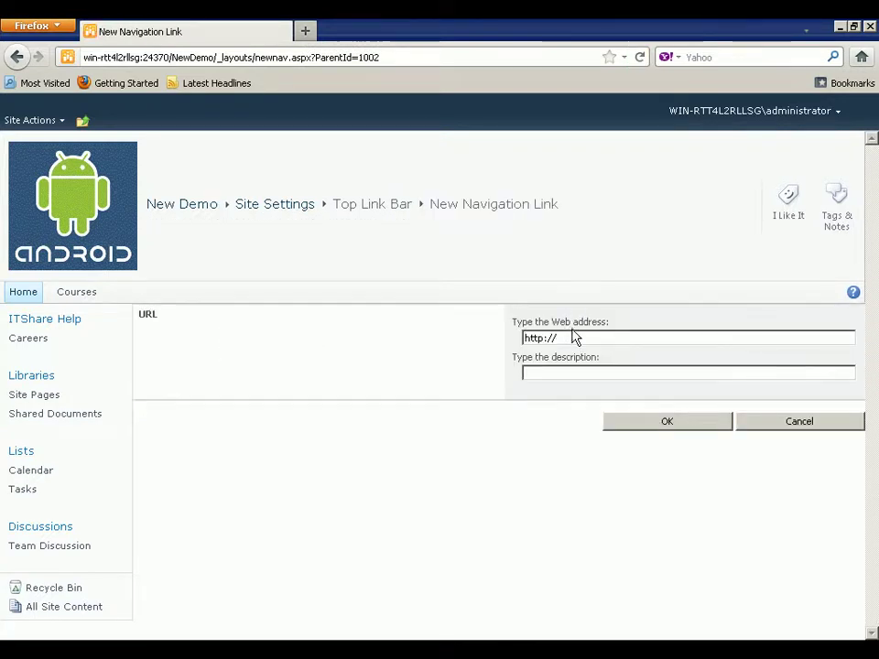
pyautogui.click(572, 338)
pyautogui.click(567, 355)
pyautogui.click(572, 373)
pyautogui.write('C')
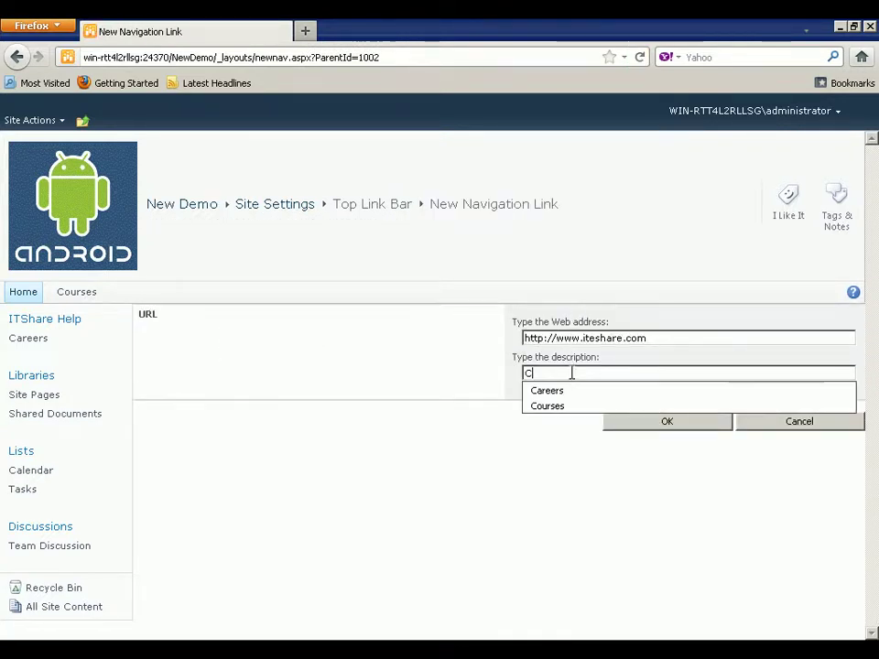
pyautogui.write('ertifica')
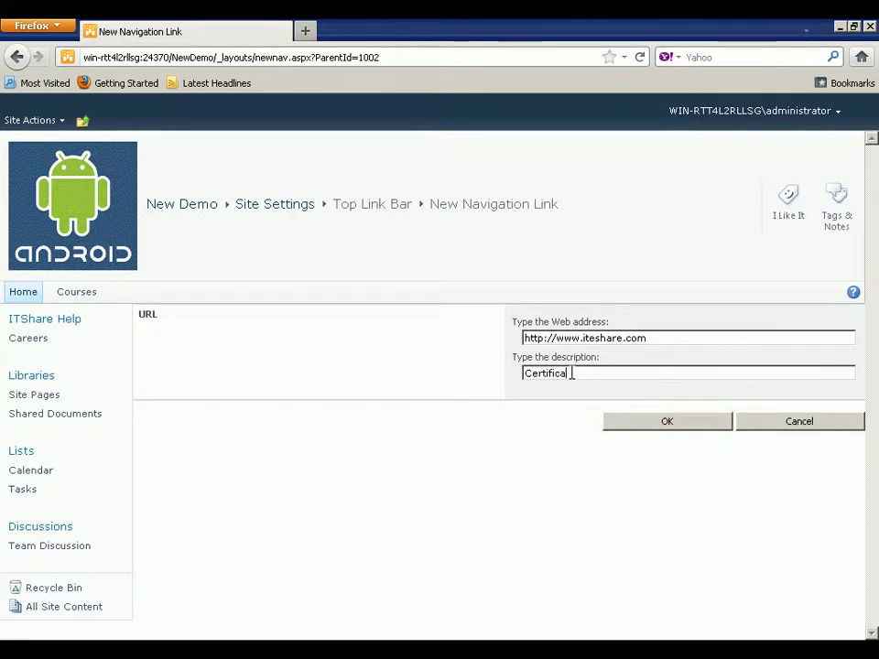
pyautogui.write('tions')
pyautogui.click(621, 422)
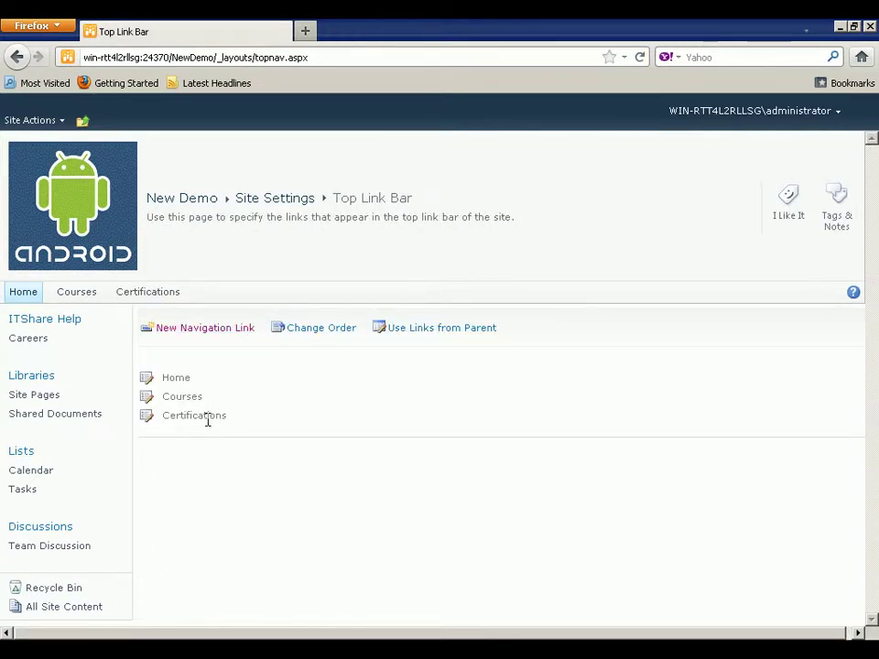
# Step: Change the top link bar order so the Courses link is at position 1, and save
pyautogui.click(328, 330)
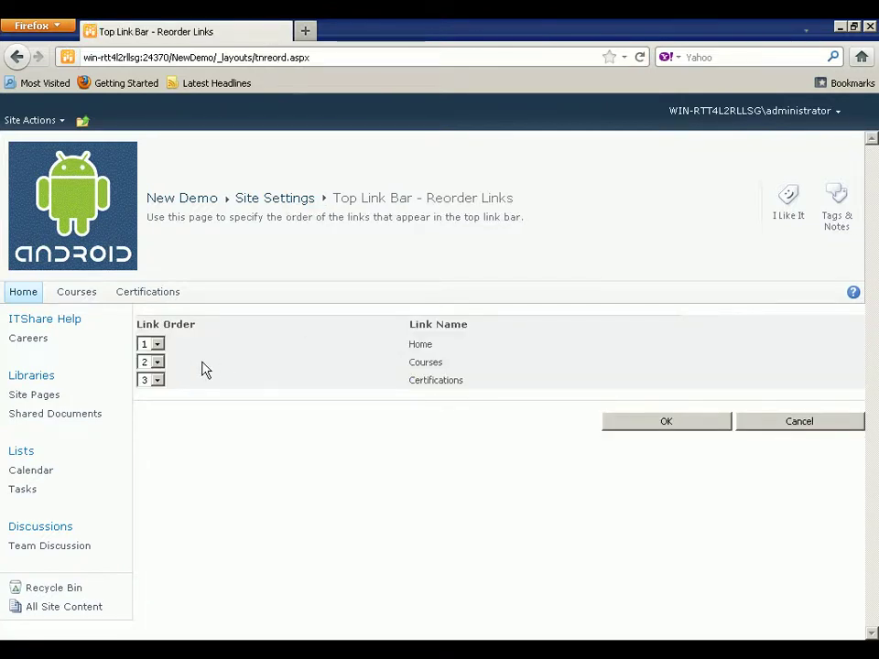
pyautogui.click(157, 363)
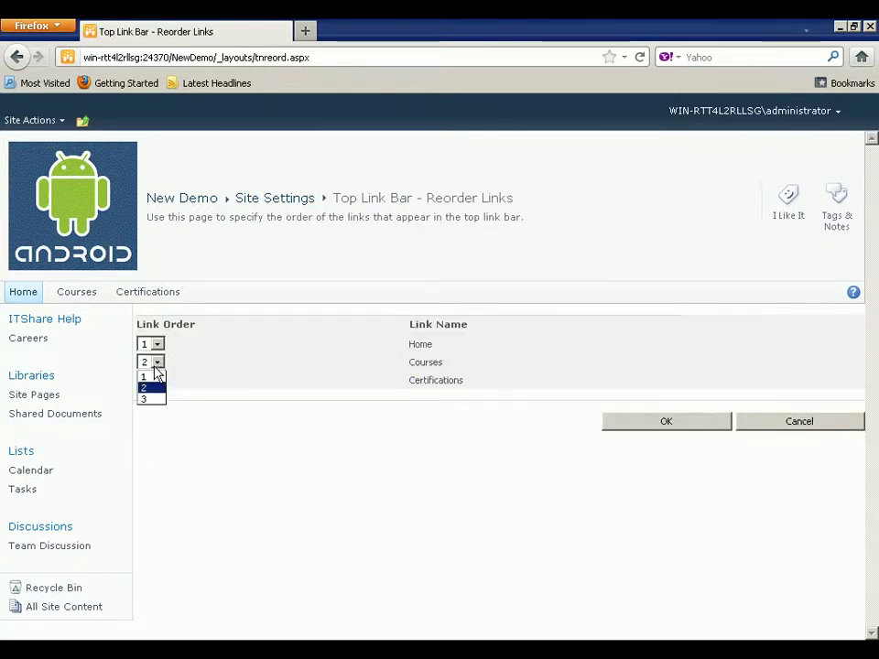
pyautogui.click(151, 378)
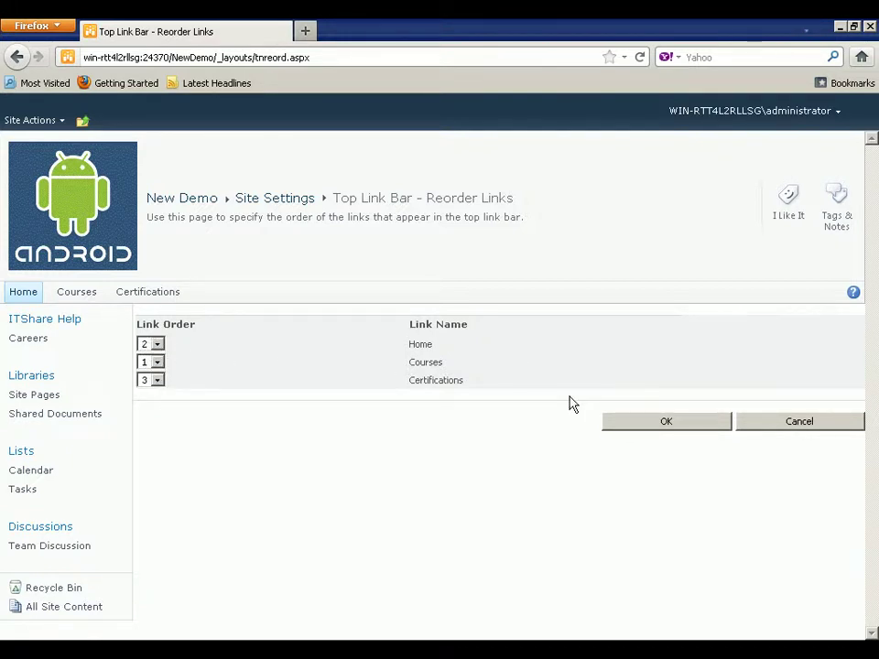
pyautogui.click(663, 423)
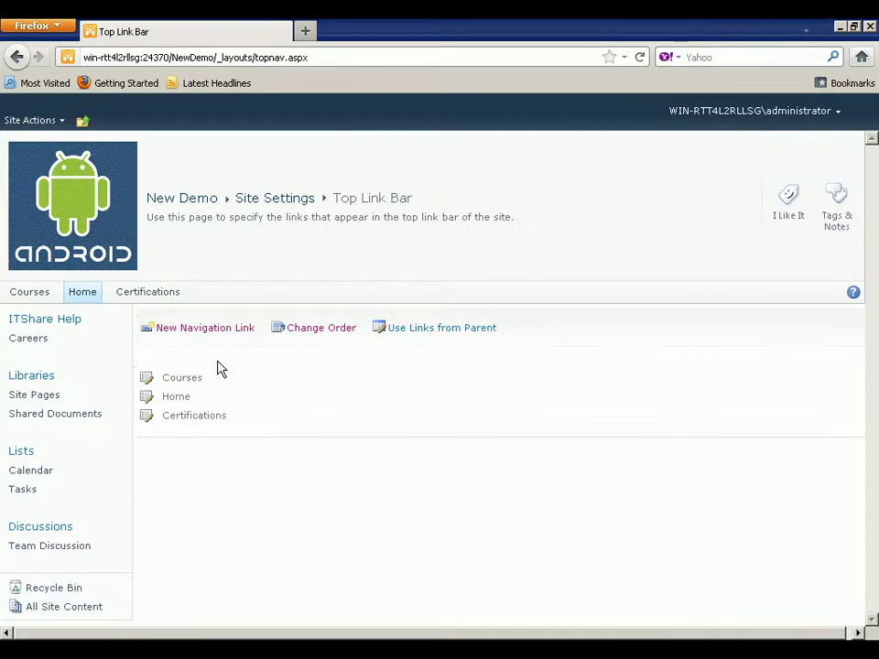
# Step: Reorder the top link bar so the Home link is at position 1, and save
pyautogui.click(327, 331)
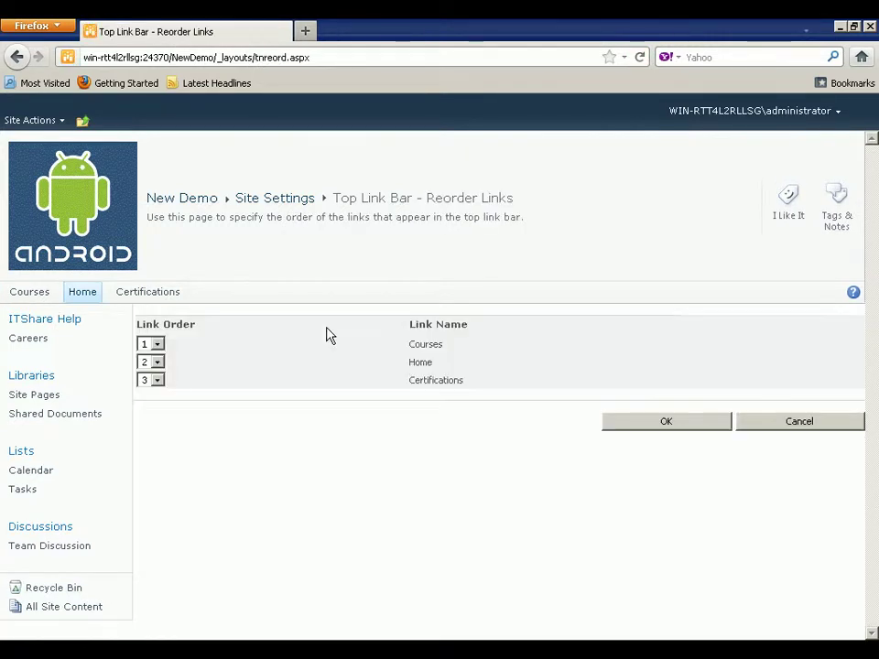
pyautogui.click(157, 363)
pyautogui.click(156, 377)
pyautogui.click(610, 428)
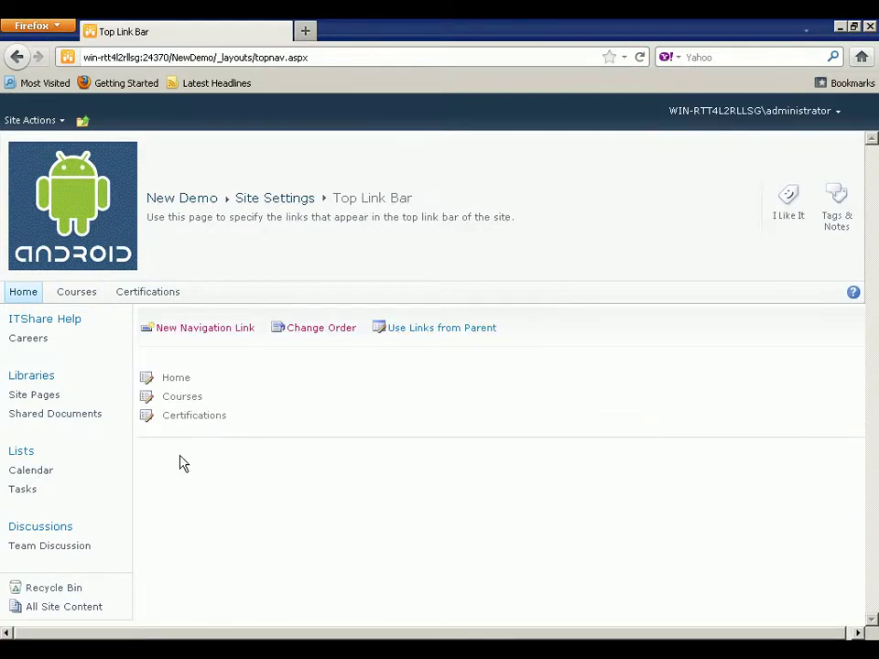
# Step: Edit the Home link of the top link bar to have the description Home 2010, and save it
pyautogui.click(145, 383)
pyautogui.doubleClick(581, 374)
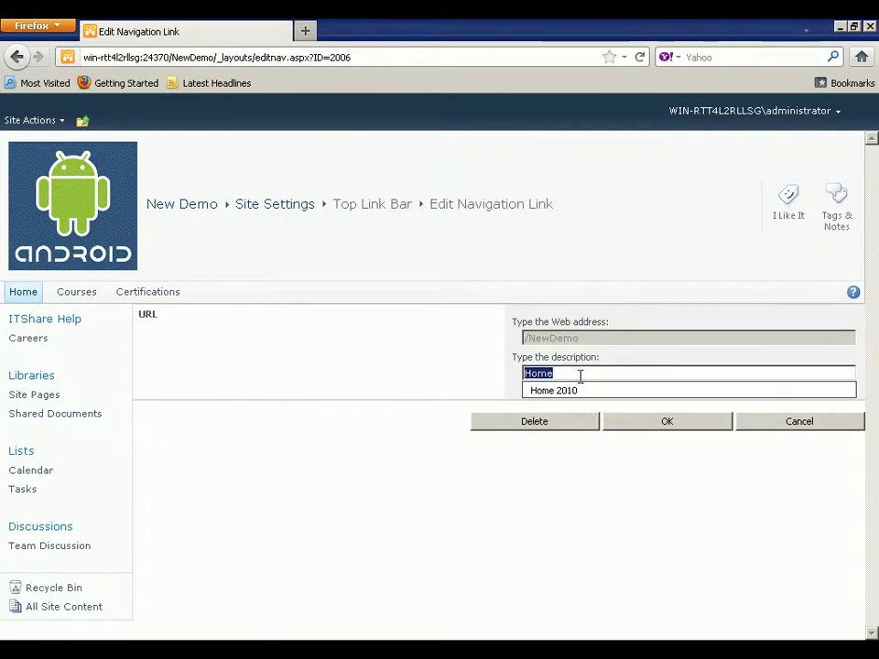
pyautogui.click(581, 375)
pyautogui.click(576, 391)
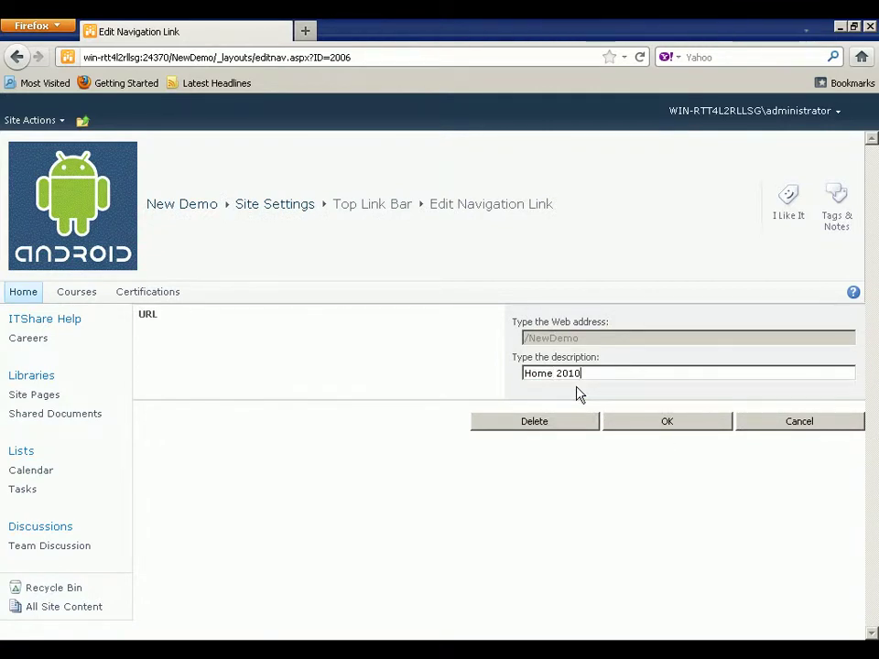
pyautogui.click(619, 421)
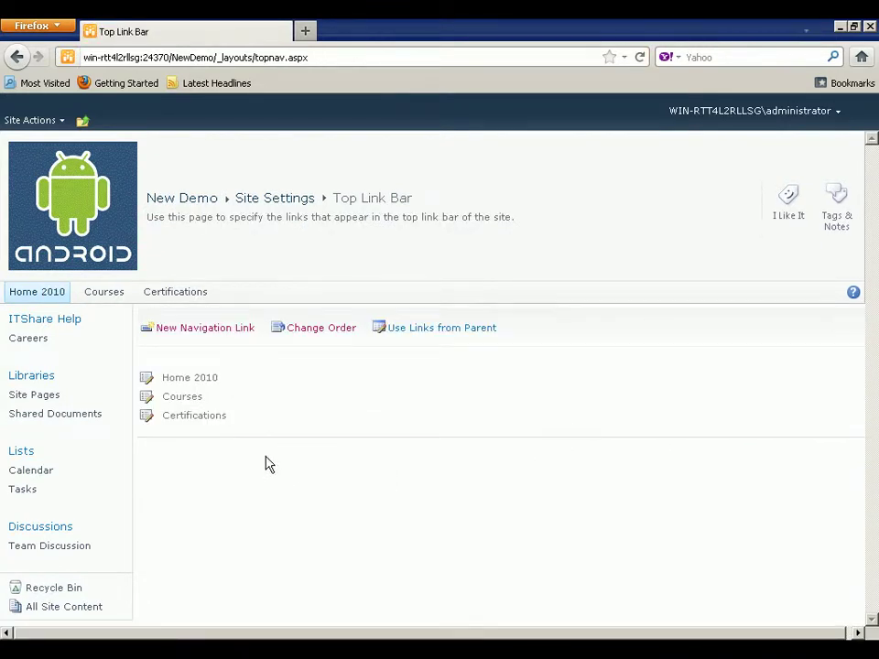
# Step: Delete the Certifications link from the top link bar
pyautogui.click(149, 417)
pyautogui.click(555, 423)
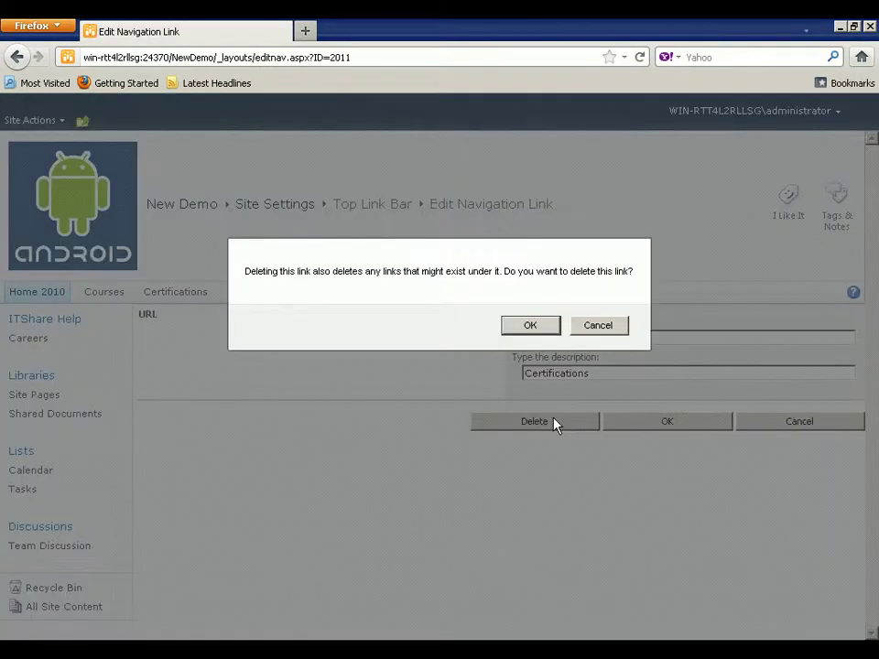
pyautogui.click(524, 325)
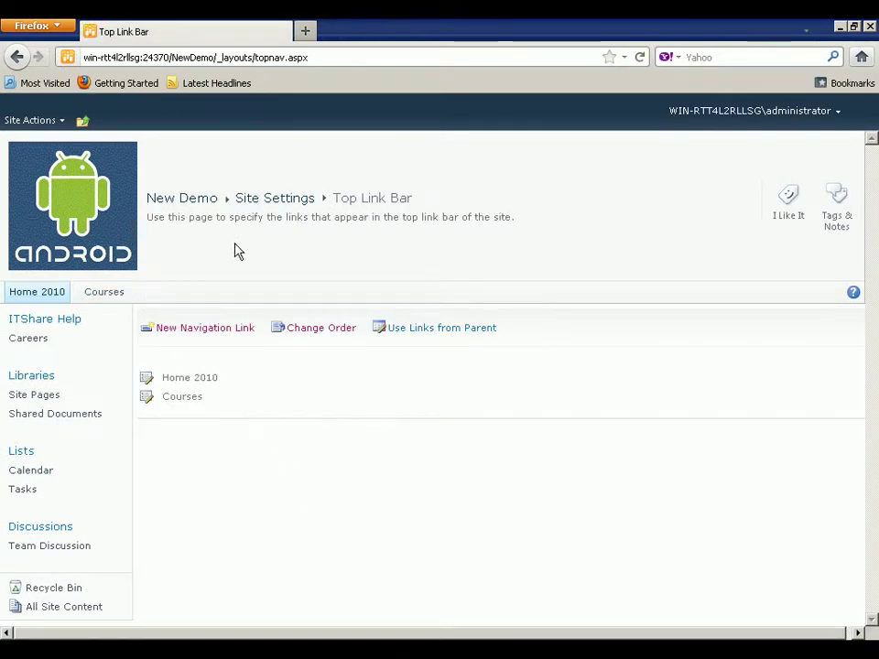
# Step: Open the Tree view settings of the New Demo site
pyautogui.click(283, 207)
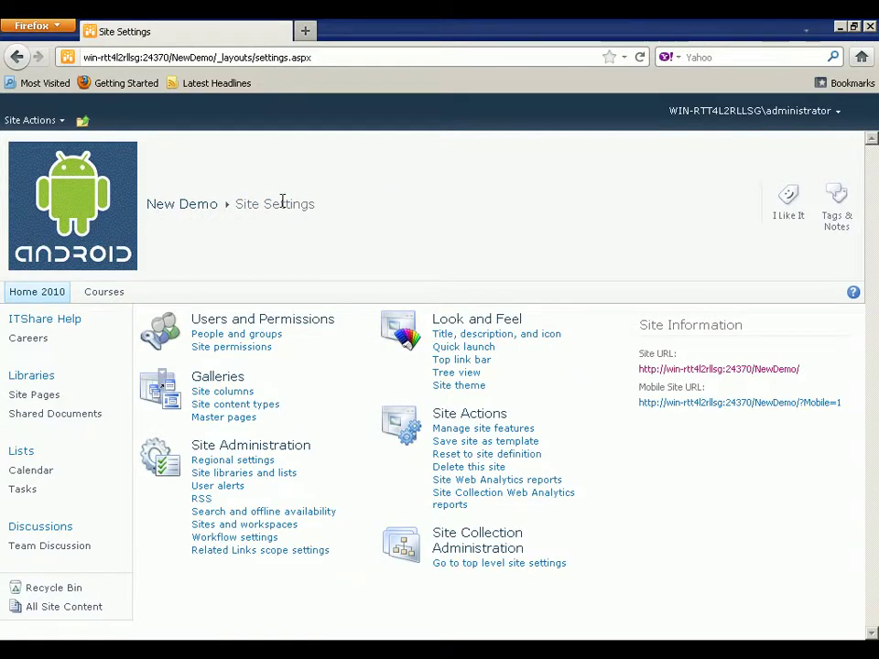
pyautogui.click(463, 373)
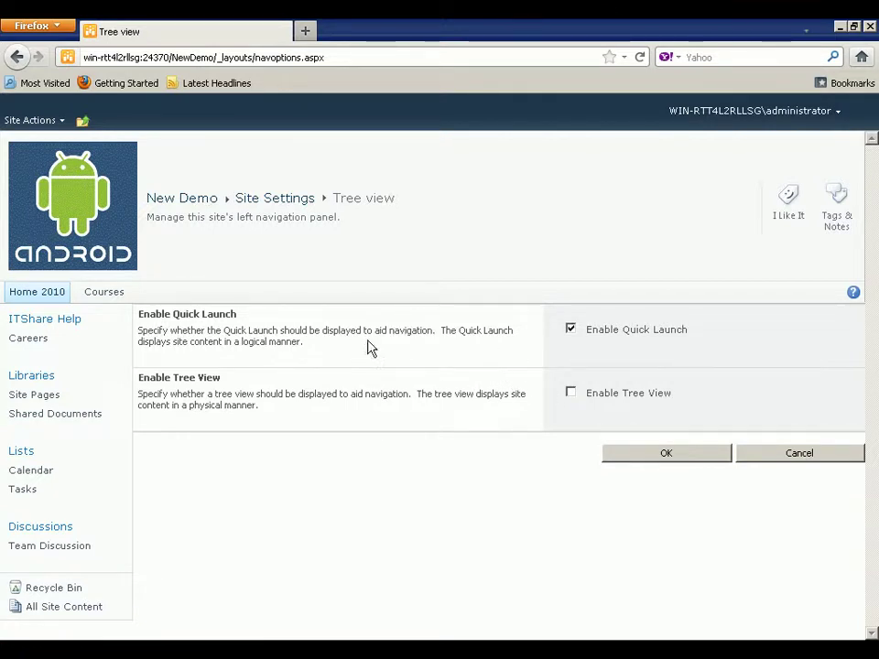
# Step: Examine the libraries, lists and discussion boards in All Site Content, and return to the Tree view settings
pyautogui.click(35, 126)
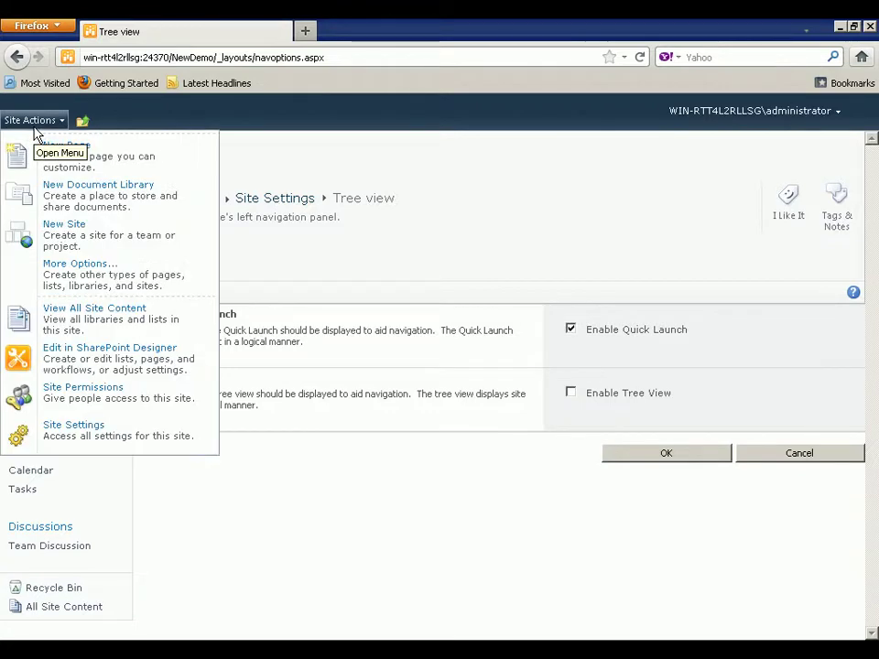
pyautogui.click(117, 324)
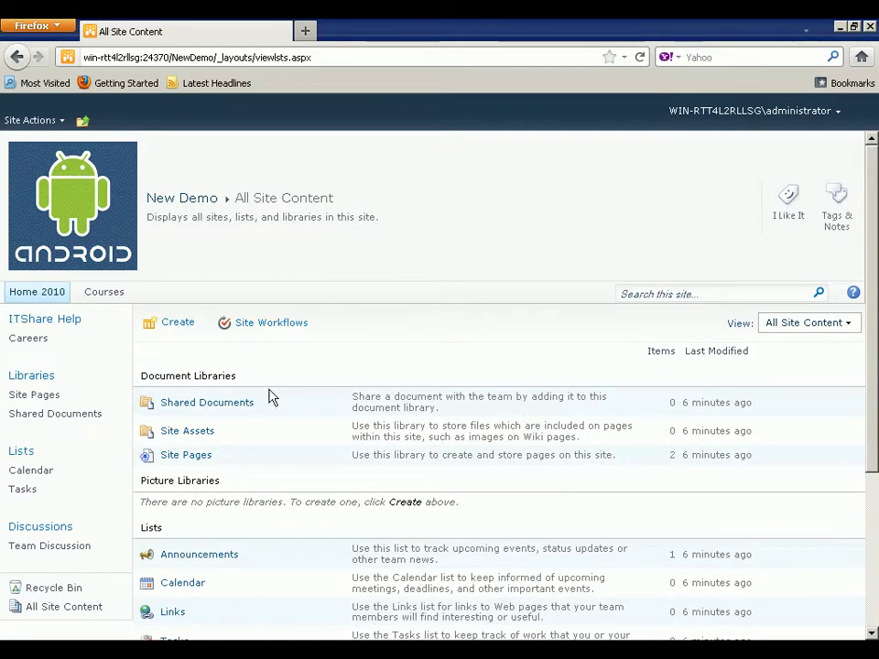
pyautogui.scroll(-5, 271, 396)
pyautogui.scroll(5, 271, 396)
pyautogui.scroll(-5, 271, 395)
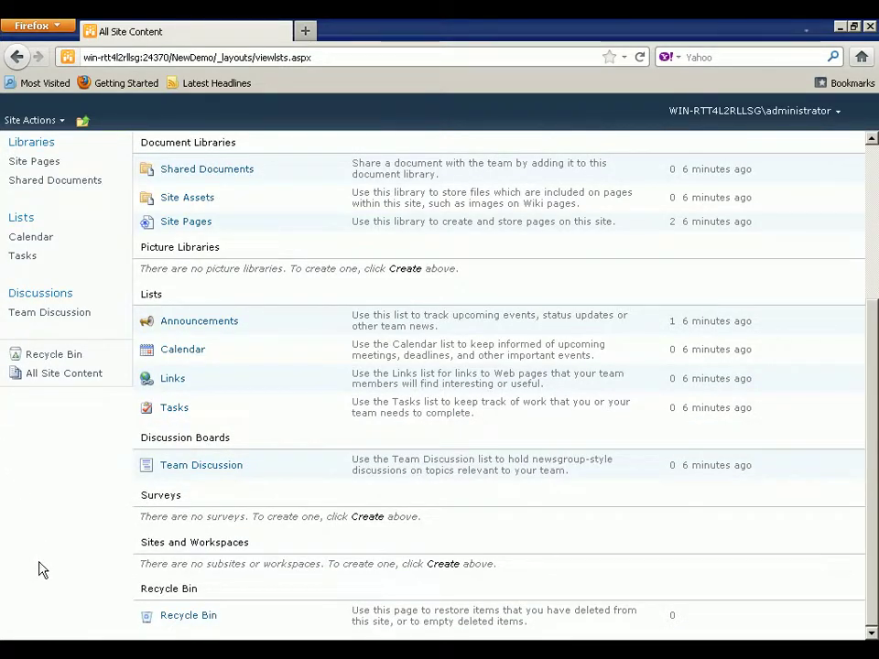
pyautogui.hotkey('alt', 'Left')
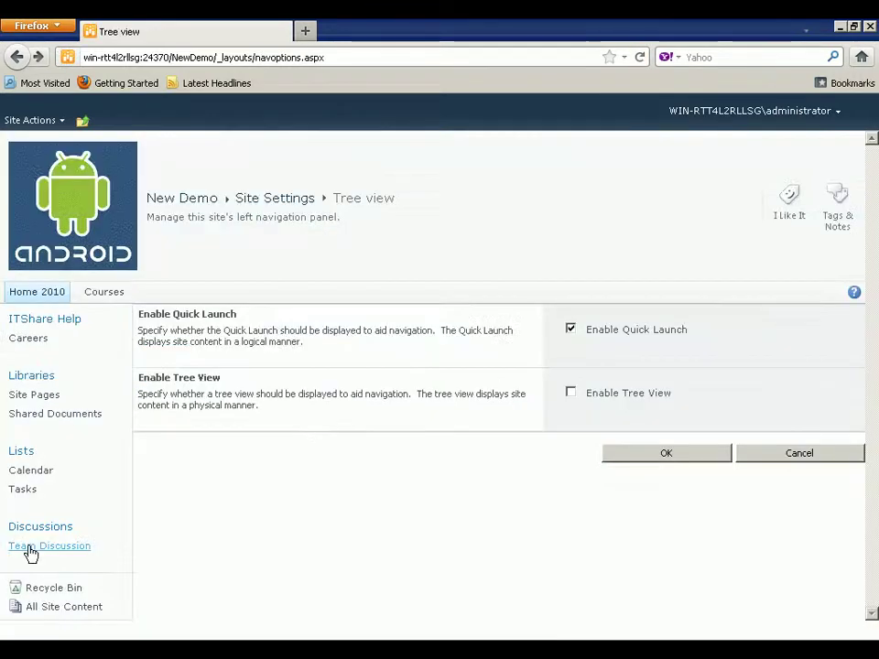
# Step: Enable the tree view for the site's navigation, save, and check the Site Content tree
pyautogui.click(570, 392)
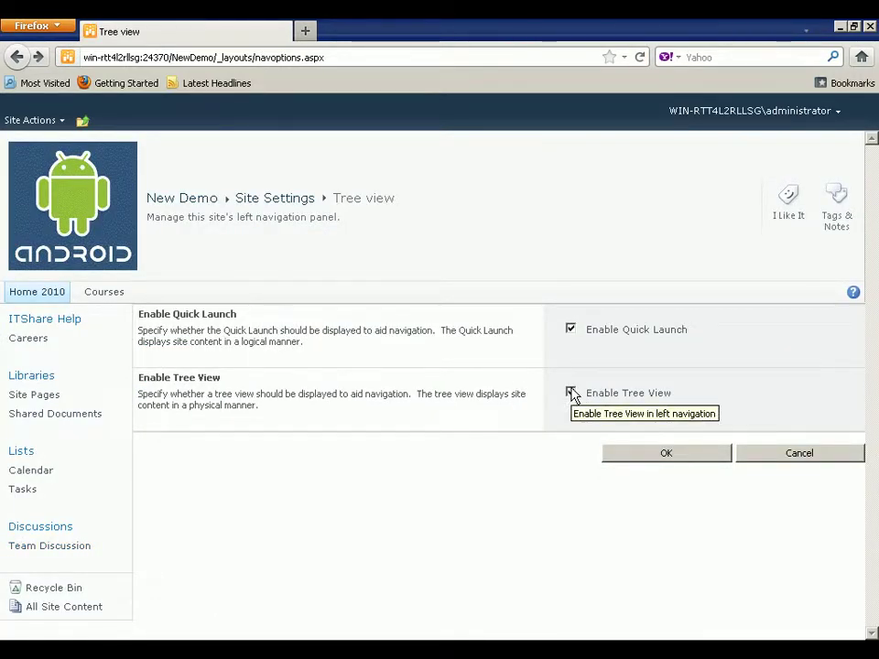
pyautogui.click(647, 456)
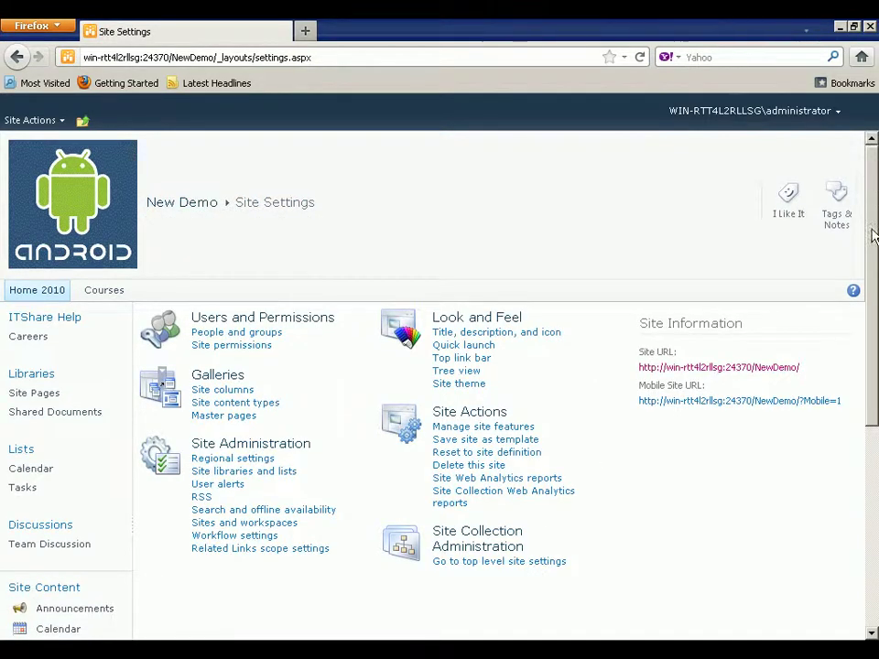
pyautogui.moveTo(868, 190); pyautogui.dragTo(865, 377)
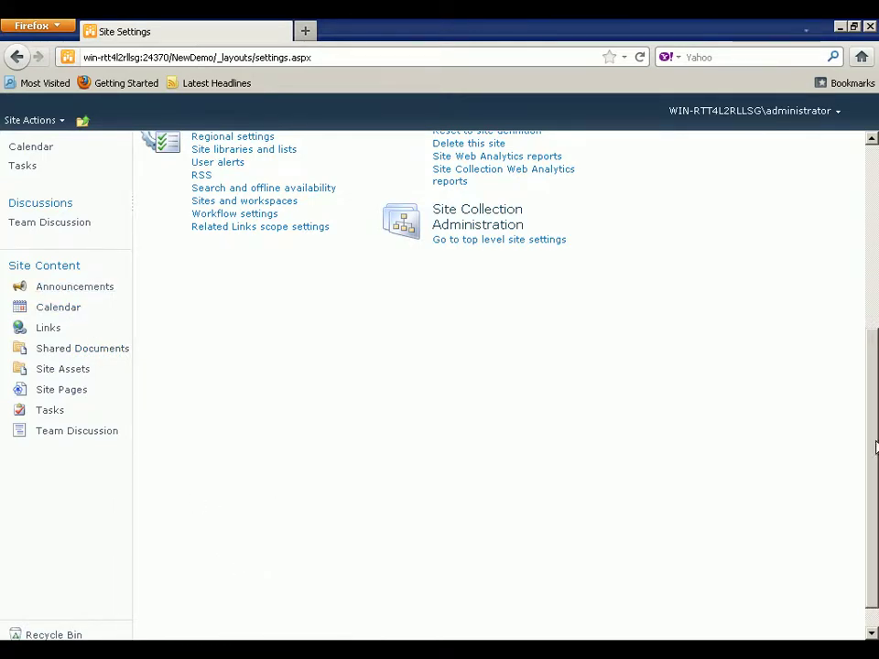
pyautogui.scroll(5, 874, 446)
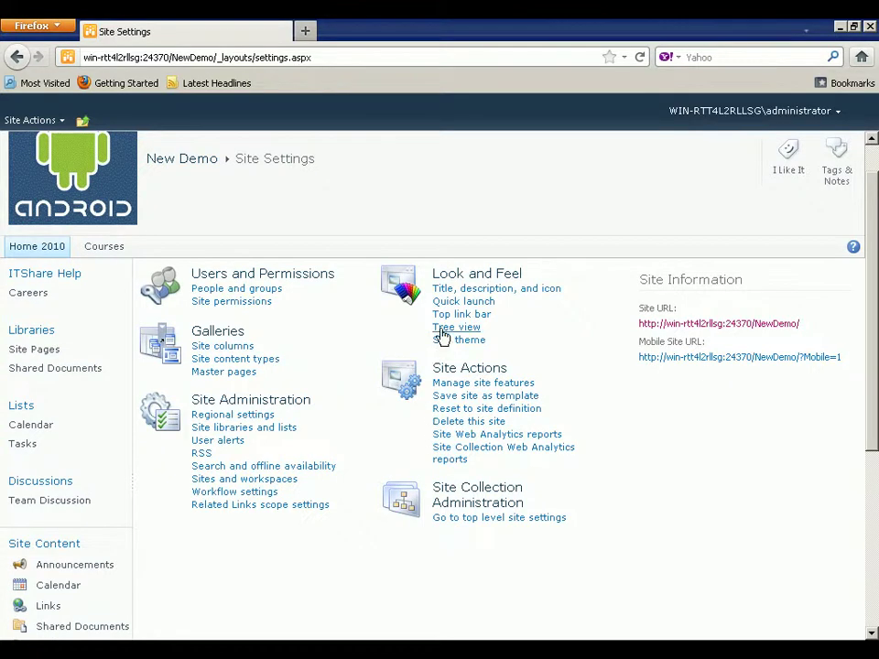
# Step: Disable Quick Launch in the Tree view settings while keeping the tree view enabled, and save
pyautogui.click(444, 331)
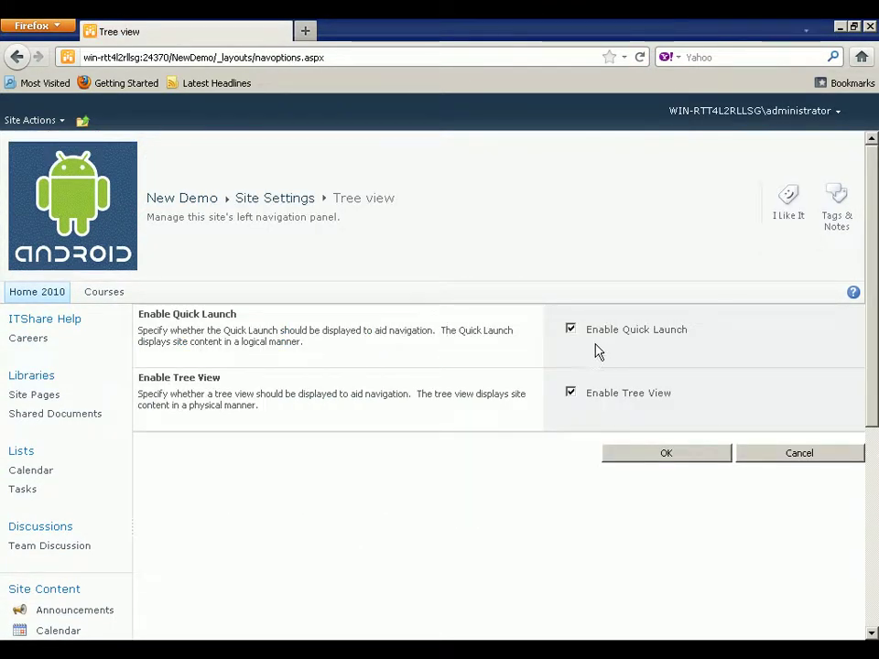
pyautogui.click(572, 331)
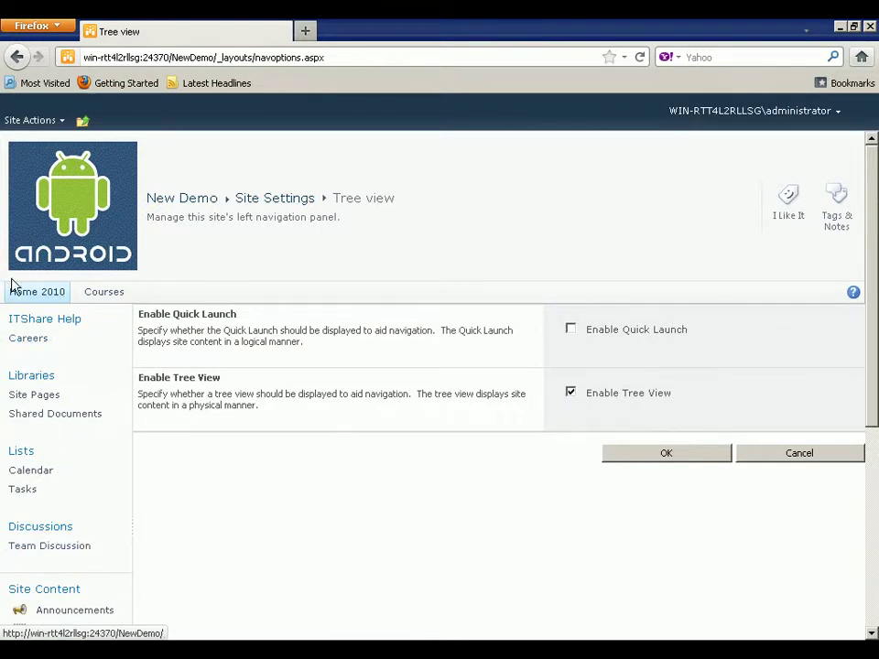
pyautogui.click(642, 452)
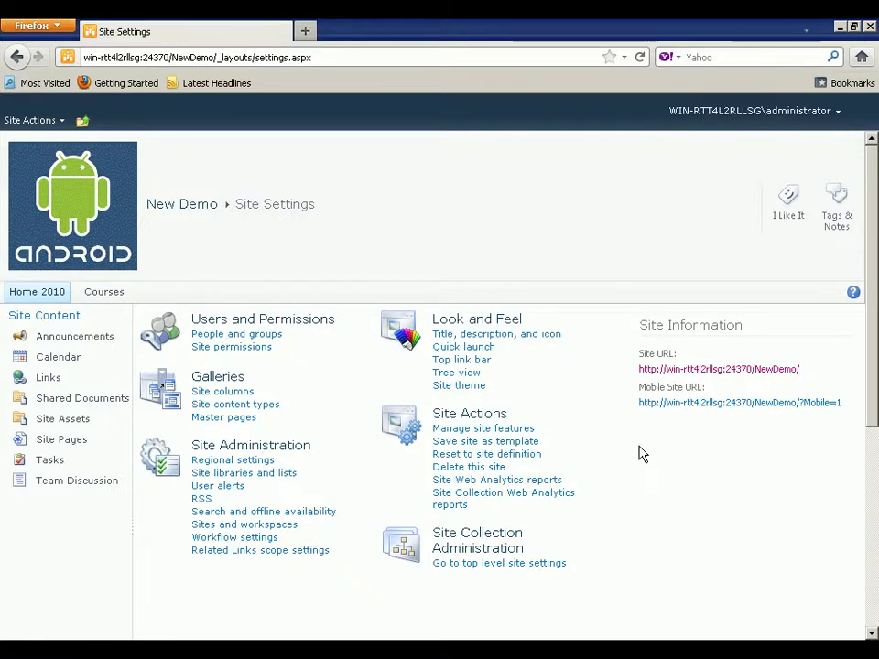
# Step: Return to the Tree view settings, enable Quick Launch alongside the tree view, and save
pyautogui.hotkey('alt', 'Left')
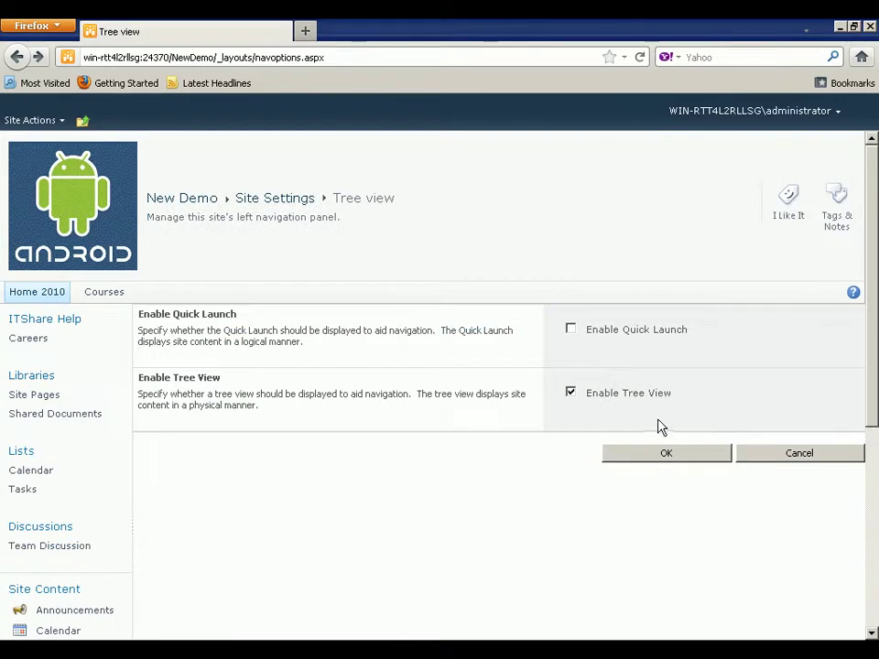
pyautogui.click(570, 328)
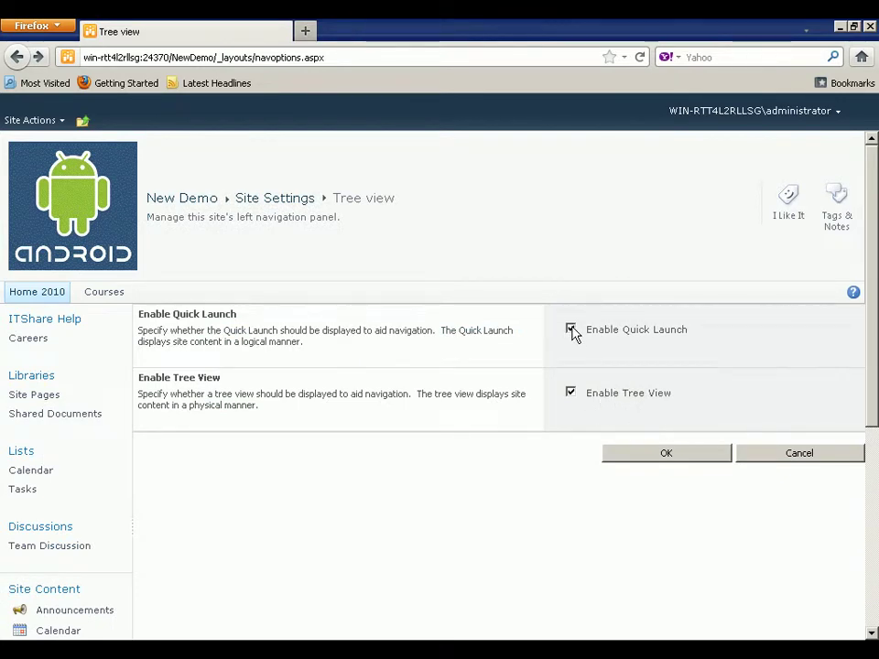
pyautogui.click(667, 455)
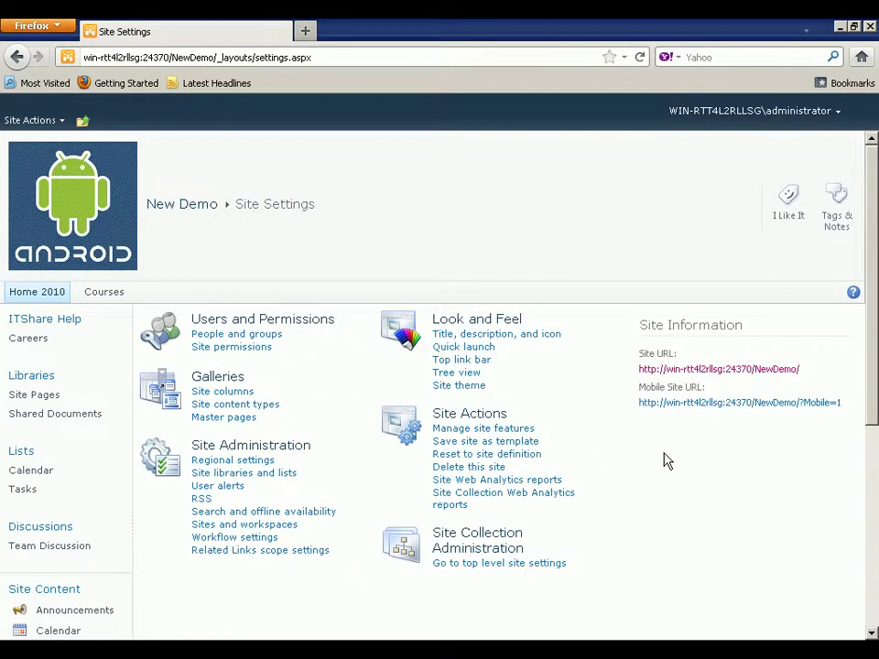
# Step: Preview several site themes, including Bittersweet and Felt, and apply the Mission theme to the site
pyautogui.click(451, 390)
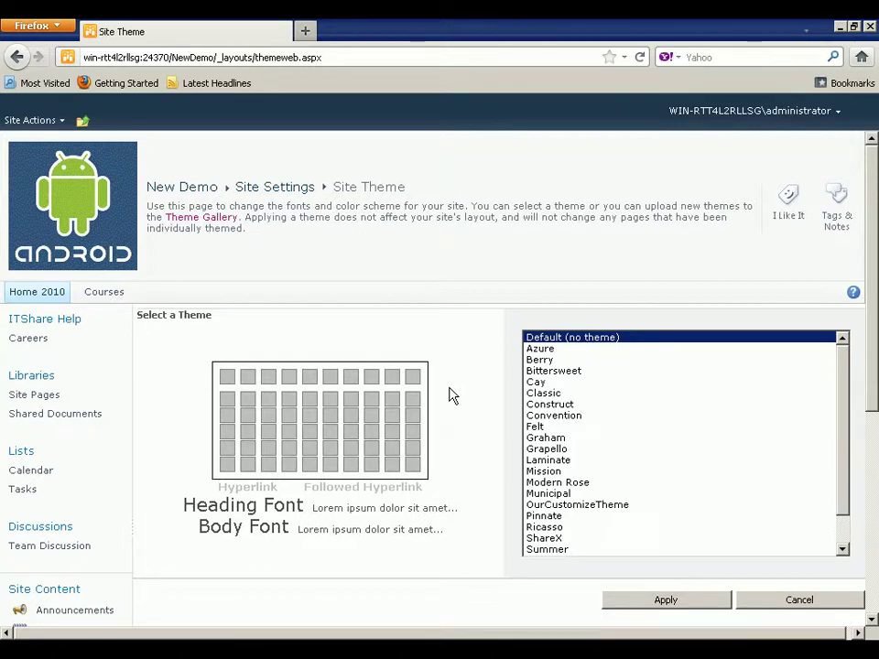
pyautogui.click(538, 372)
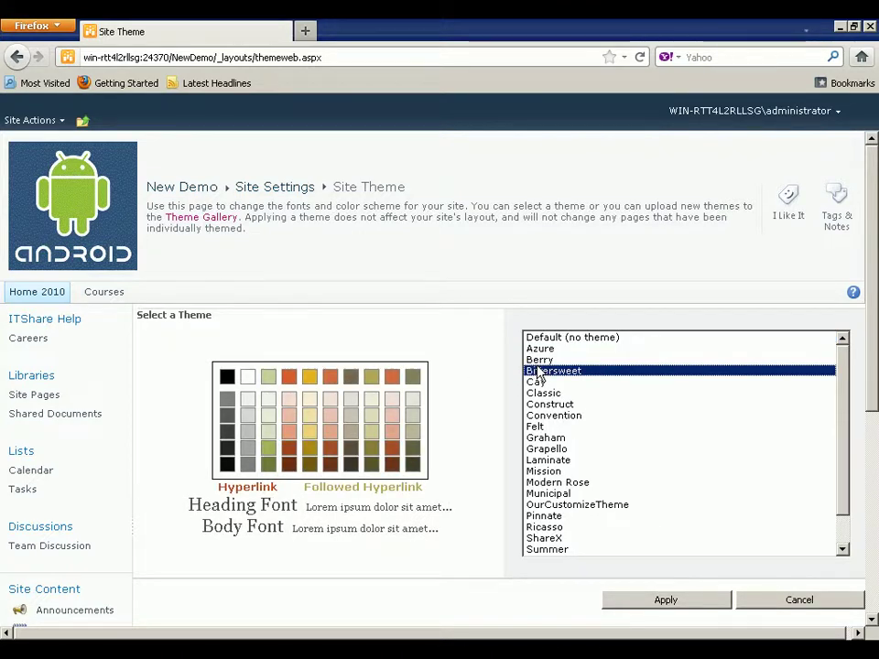
pyautogui.press('Up')
pyautogui.press('Down')
pyautogui.press('Down')
pyautogui.press('Down')
pyautogui.press('Down')
pyautogui.press('Down')
pyautogui.press('Down')
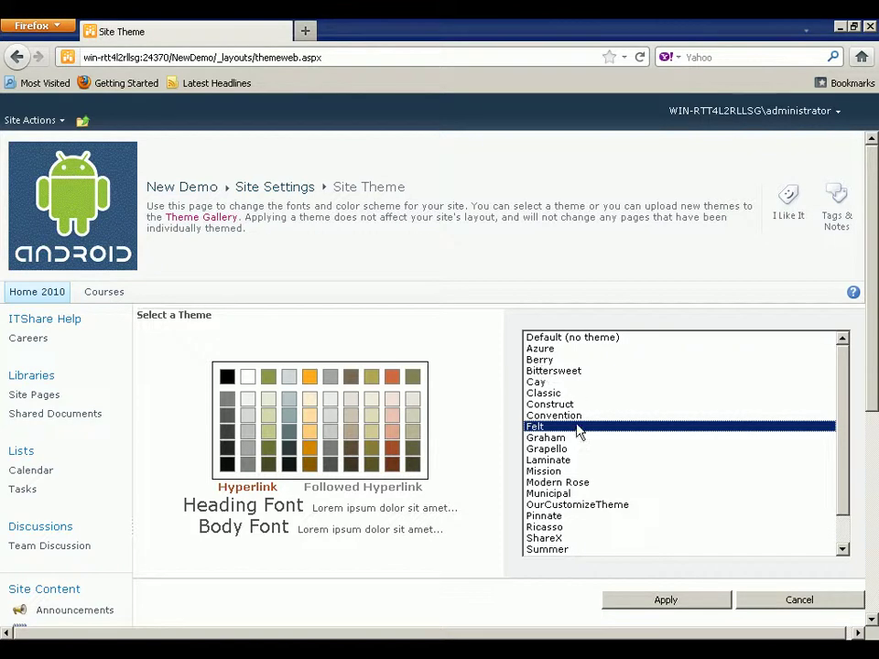
pyautogui.click(556, 472)
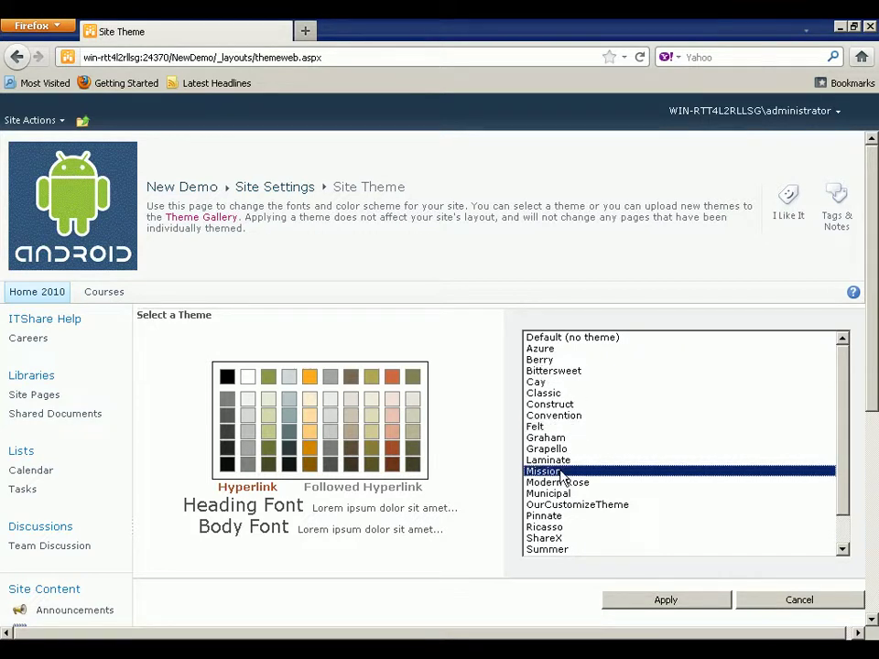
pyautogui.click(625, 603)
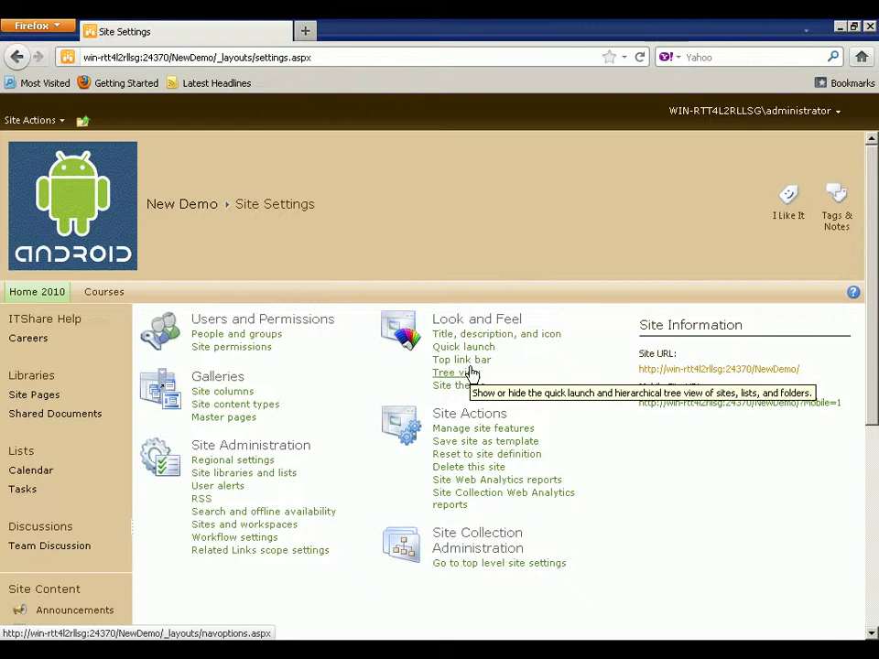
# Step: Start Microsoft PowerPoint 2010, apply the Austin theme to the blank presentation, and select its subtitle placeholder
pyautogui.press('super')
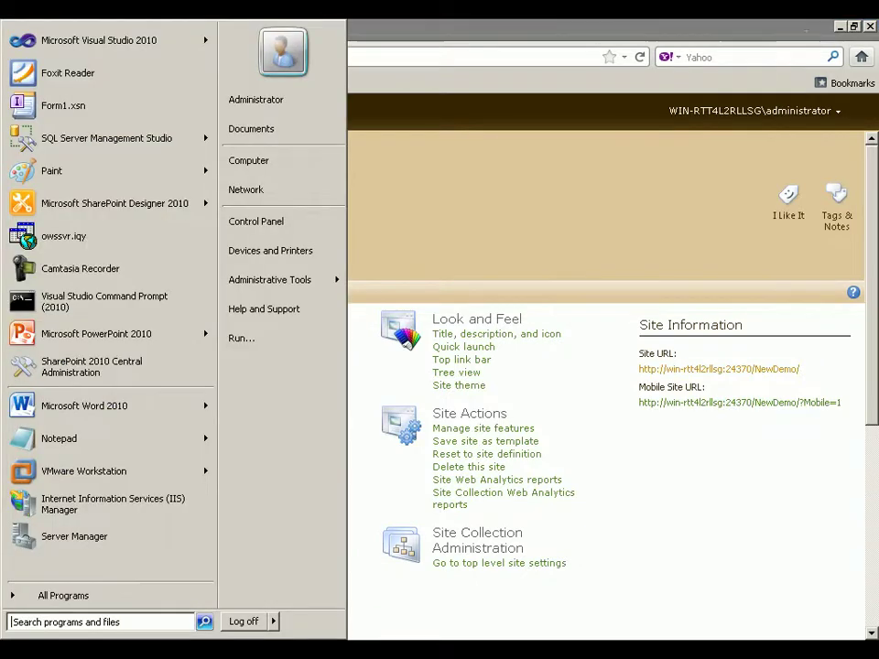
pyautogui.click(129, 336)
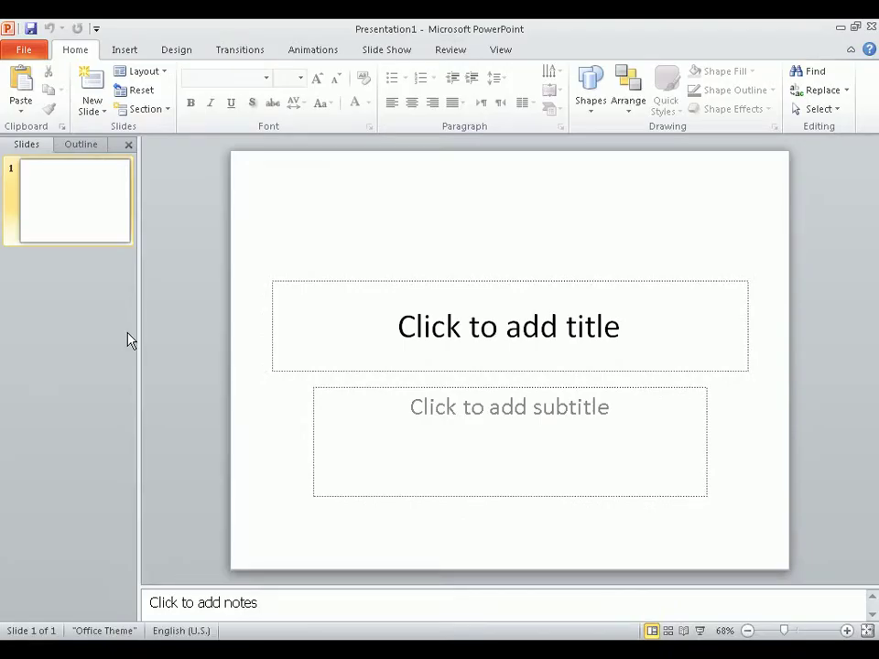
pyautogui.click(178, 51)
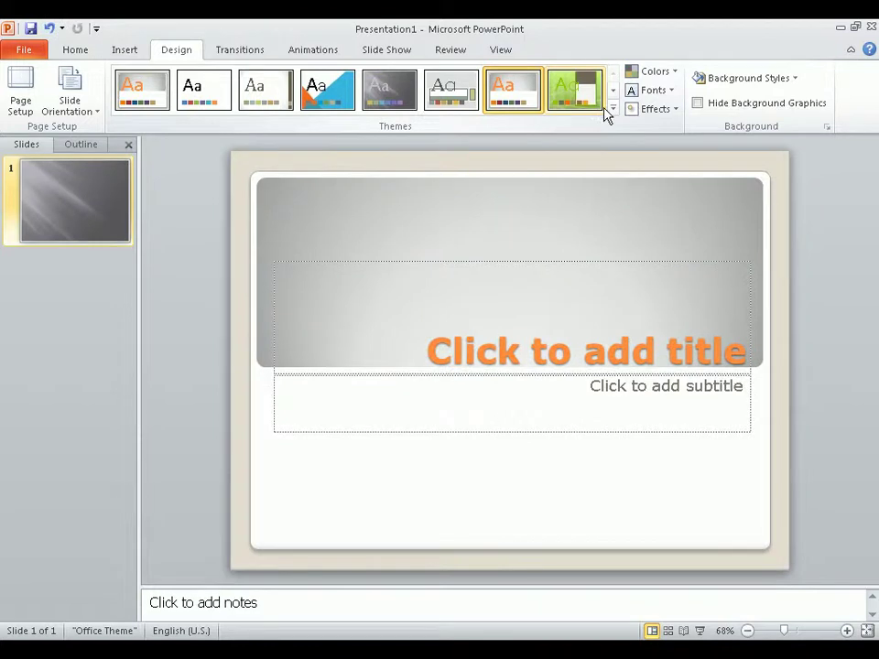
pyautogui.click(583, 96)
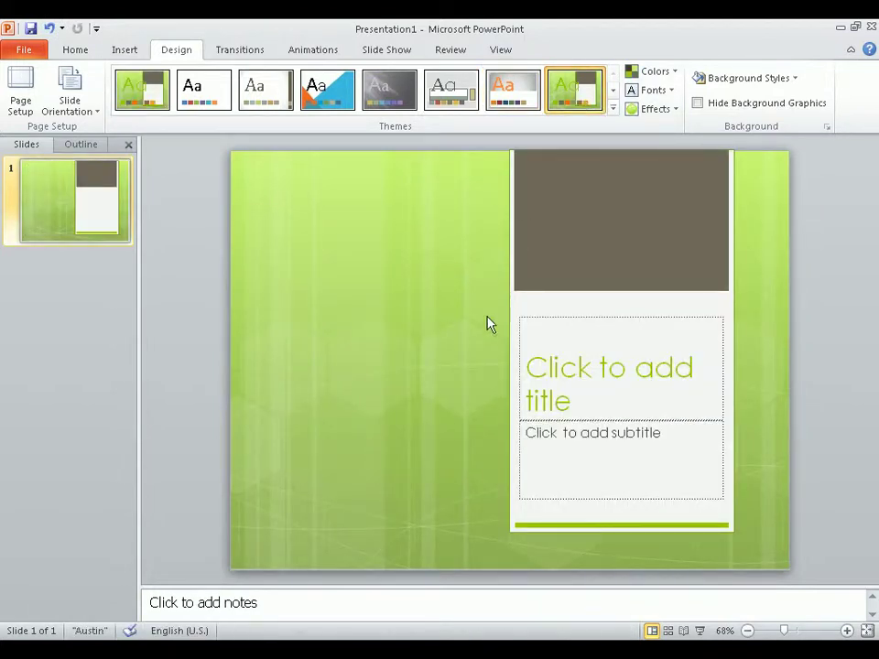
pyautogui.click(584, 438)
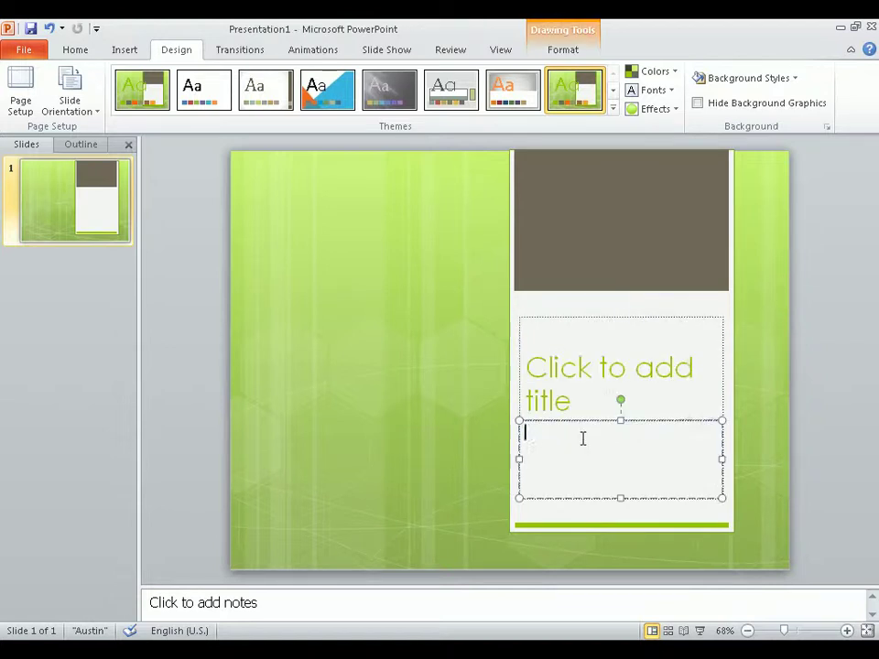